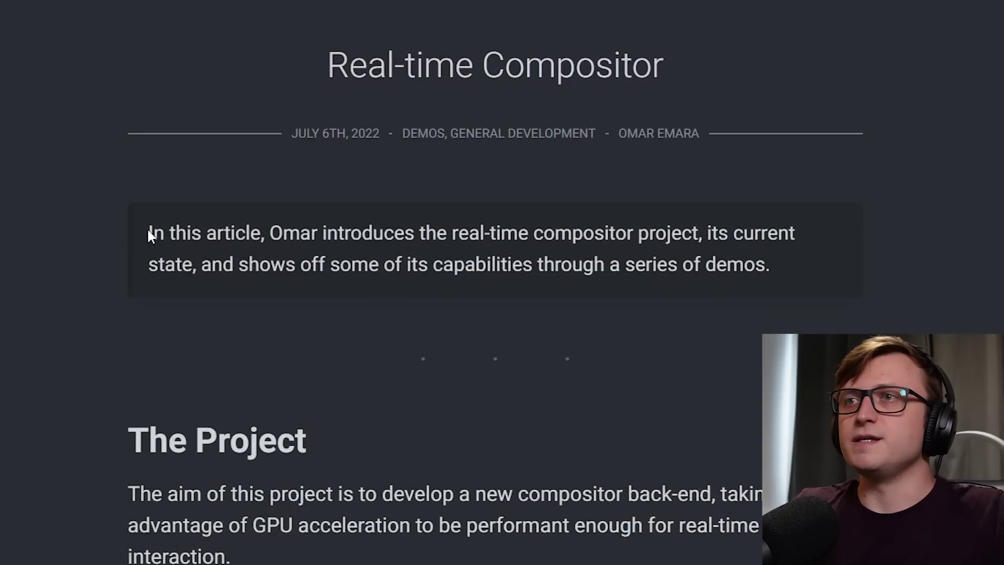
Read the introductory summary of the Real-time Compositor article
left_click_drag(149, 232, 250, 231)
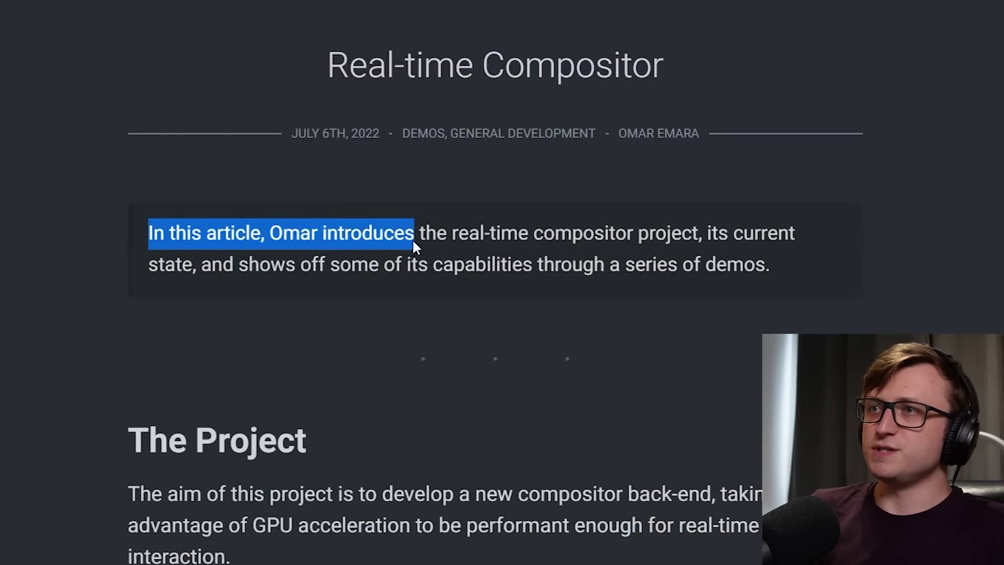
left_click_drag(539, 243, 649, 243)
left_click(174, 265)
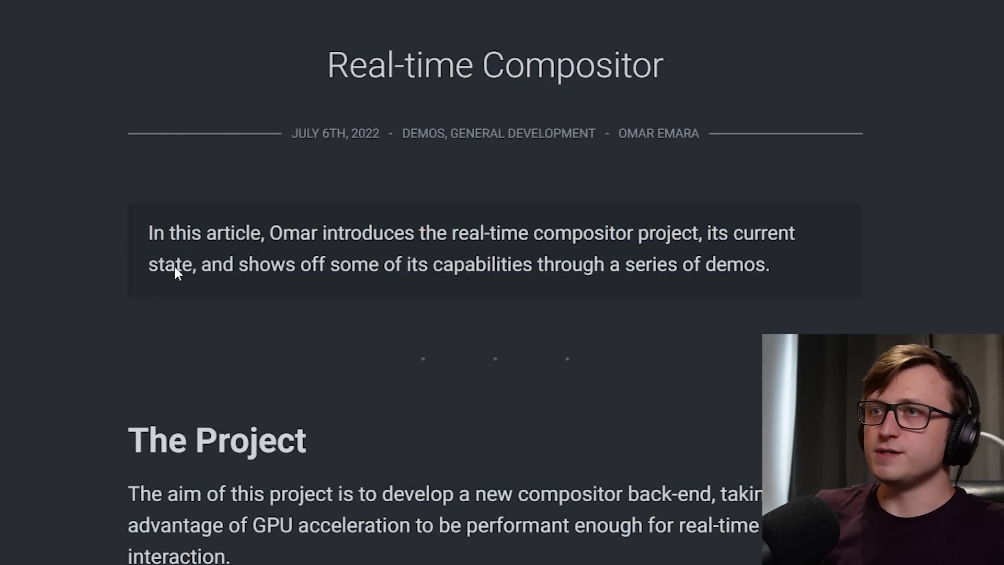
left_click_drag(374, 269, 776, 264)
Read the opening paragraph of The Project section about the new compositor back-end and GPU acceleration
left_click_drag(130, 149, 647, 157)
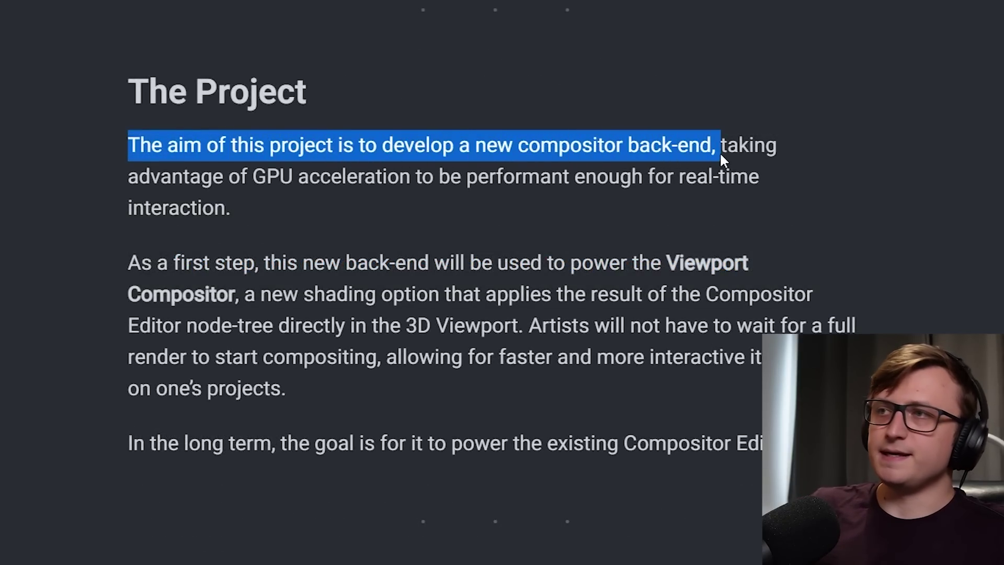
left_click_drag(721, 156, 778, 152)
left_click_drag(182, 176, 343, 178)
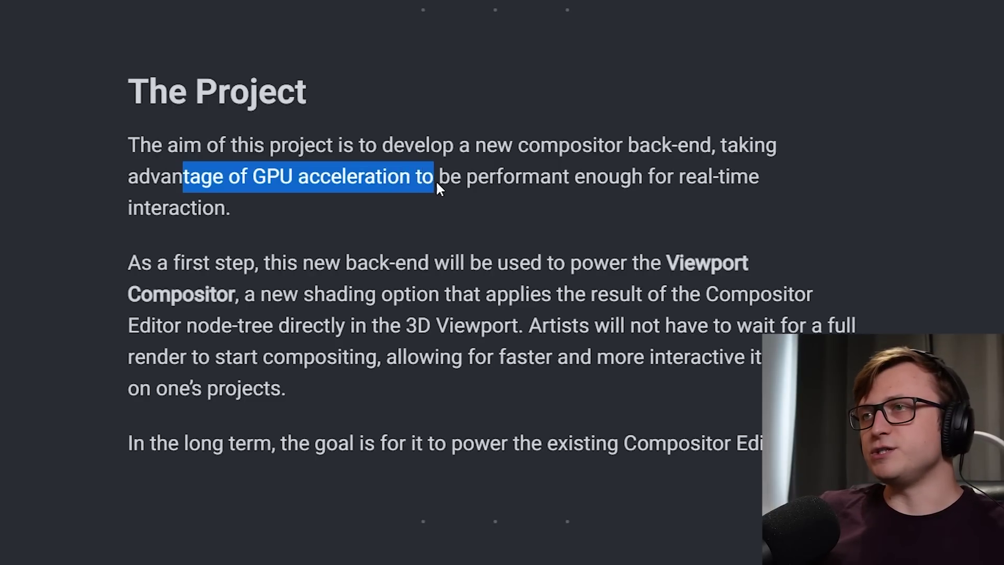
left_click_drag(489, 184, 639, 178)
left_click_drag(218, 232, 268, 217)
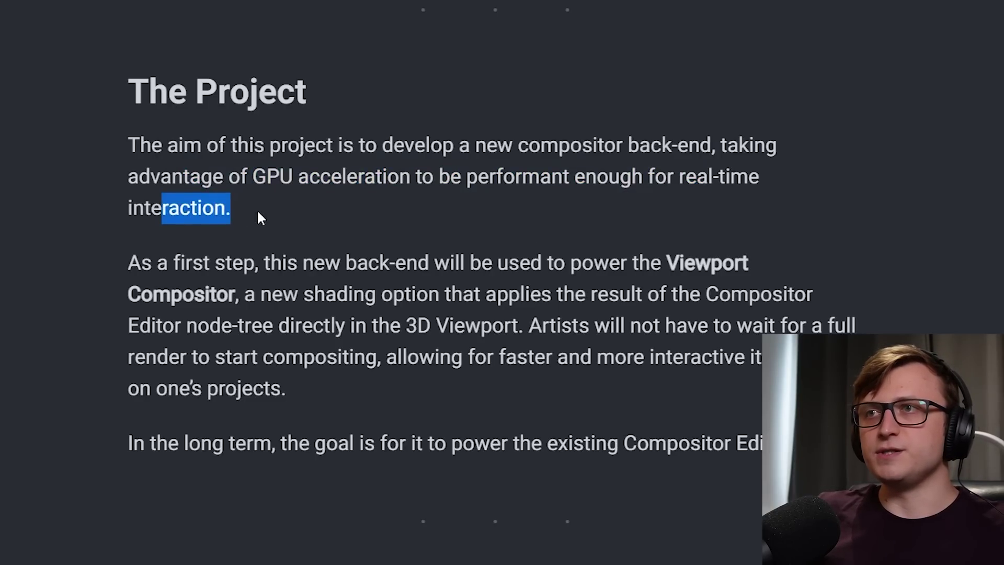
left_click(274, 218)
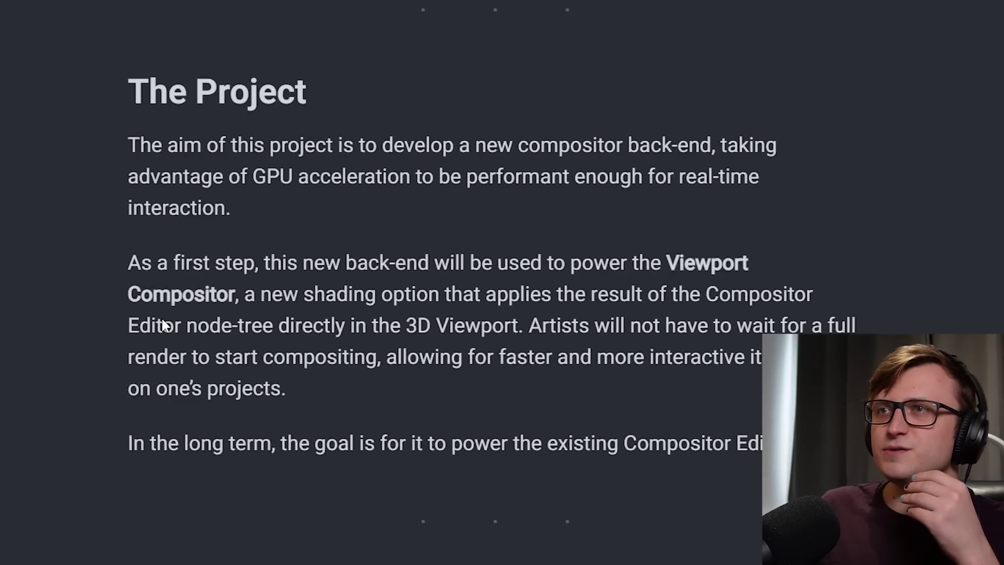
left_click_drag(722, 146, 281, 183)
left_click_drag(362, 177, 720, 186)
left_click(256, 201)
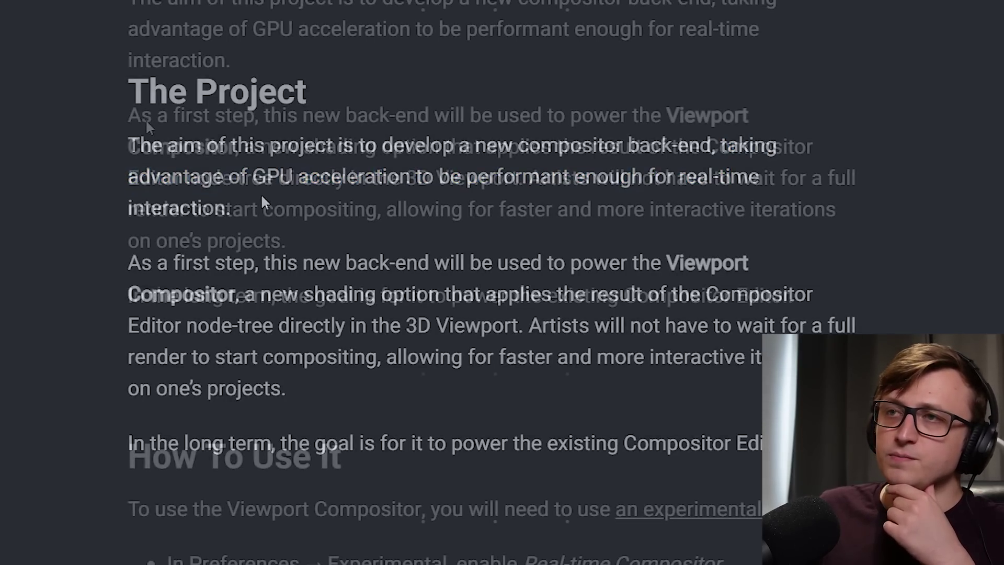
Read the paragraph on the Viewport Compositor shading option and how it speeds up artists' compositing
left_click_drag(141, 116, 311, 125)
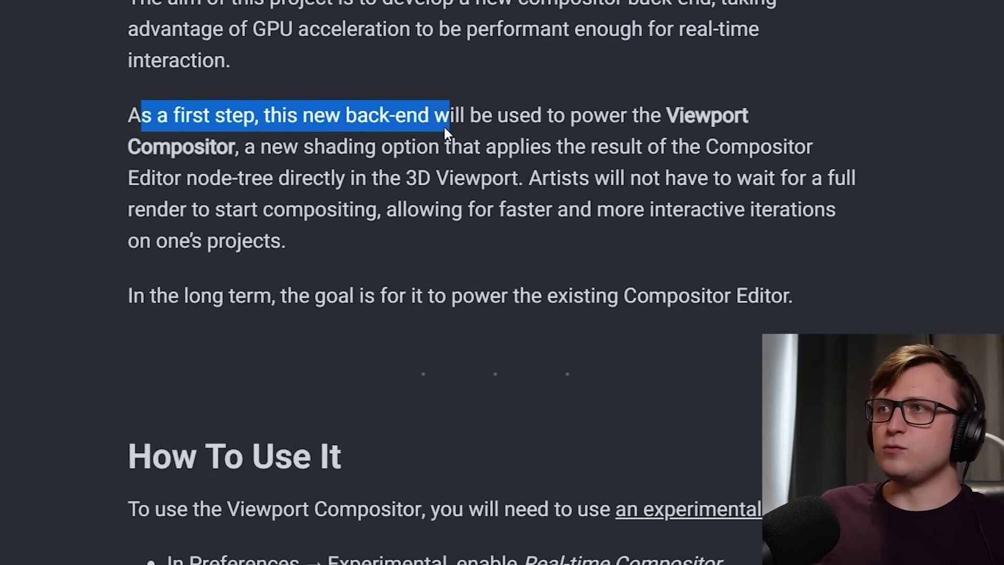
left_click_drag(541, 128, 219, 157)
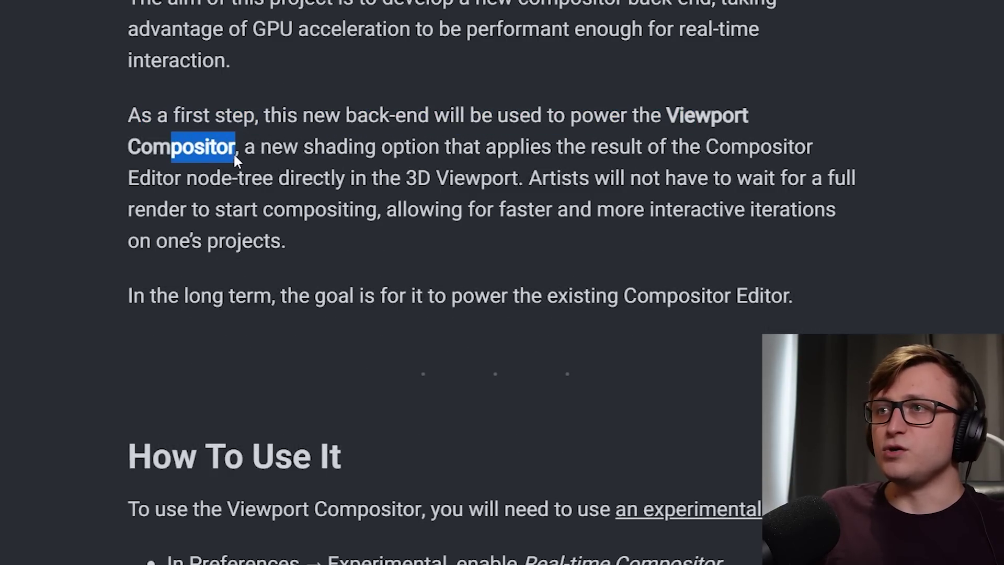
left_click_drag(291, 163, 525, 157)
left_click_drag(186, 177, 439, 184)
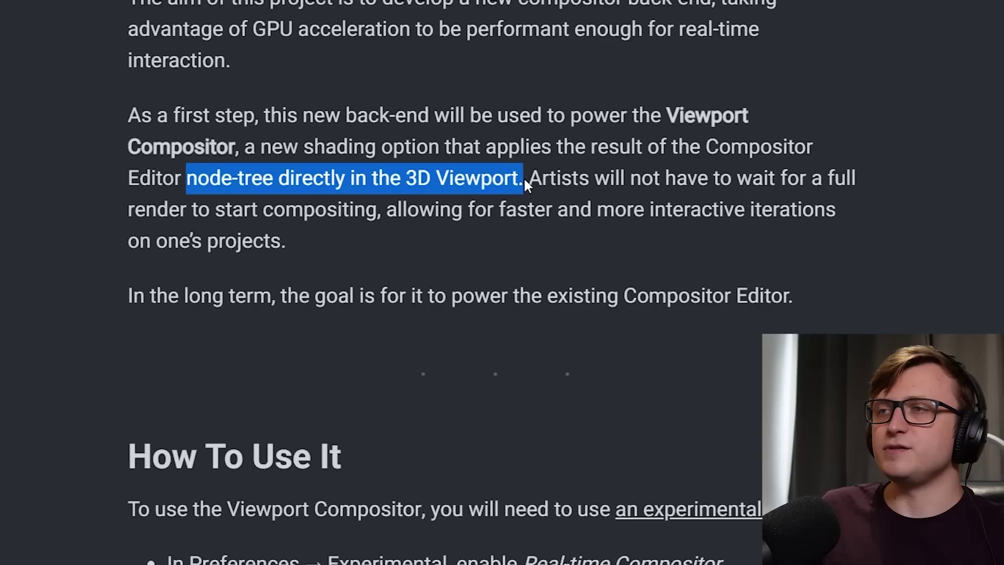
left_click_drag(529, 179, 536, 207)
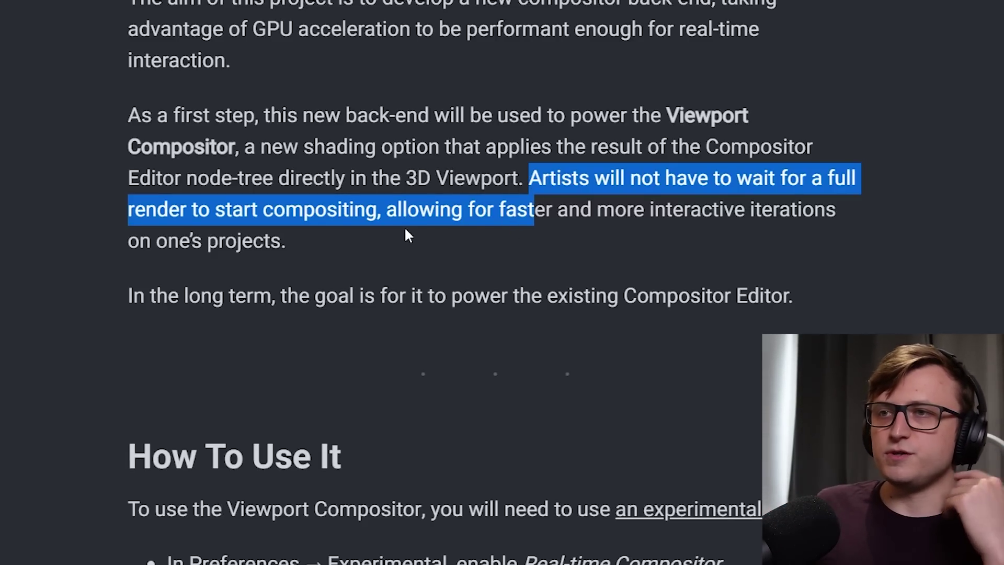
left_click(384, 259)
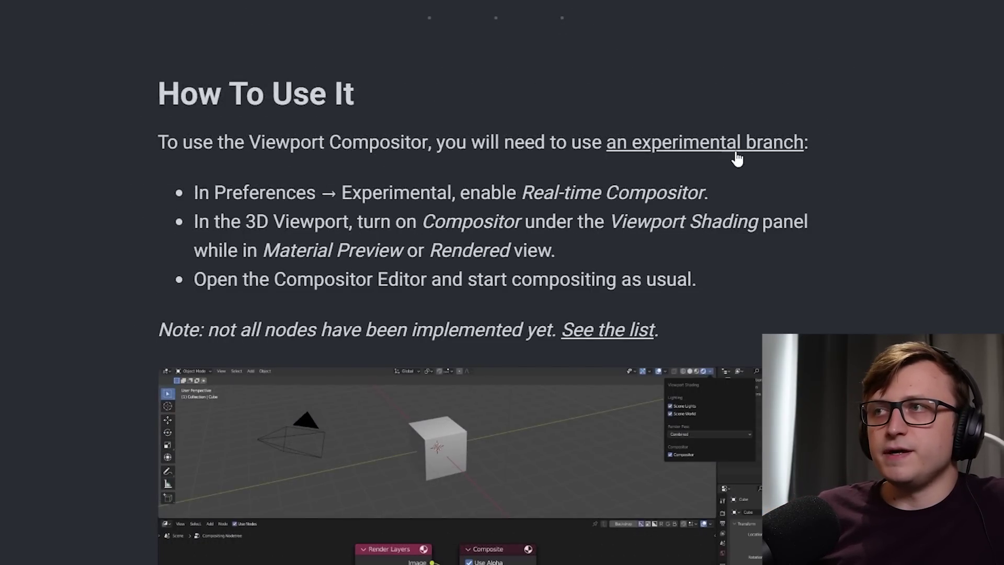
Examine the experimental branch builds page and the How To Use It instructions for enabling the compositor
left_click(639, 170)
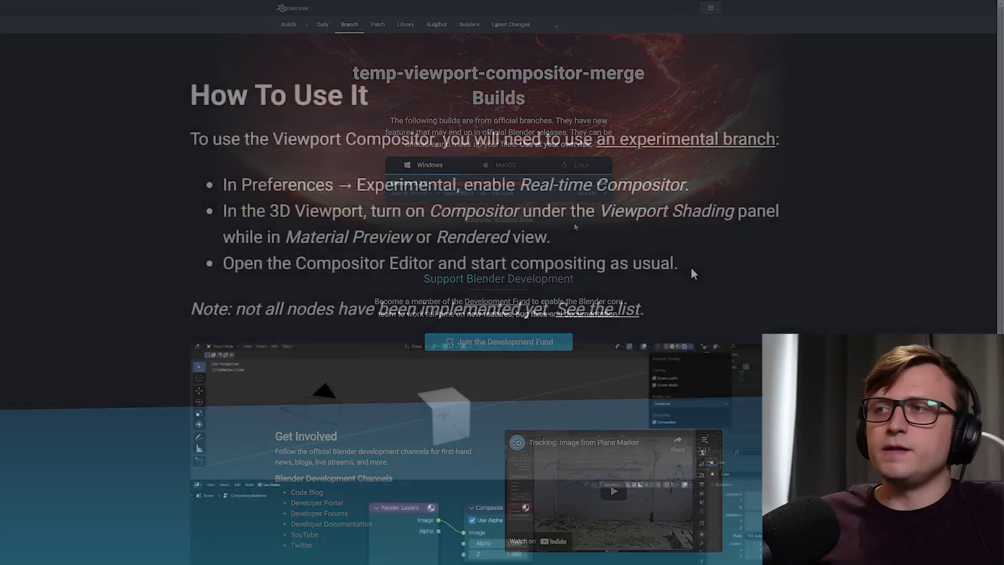
left_click_drag(693, 274, 225, 186)
left_click(239, 181)
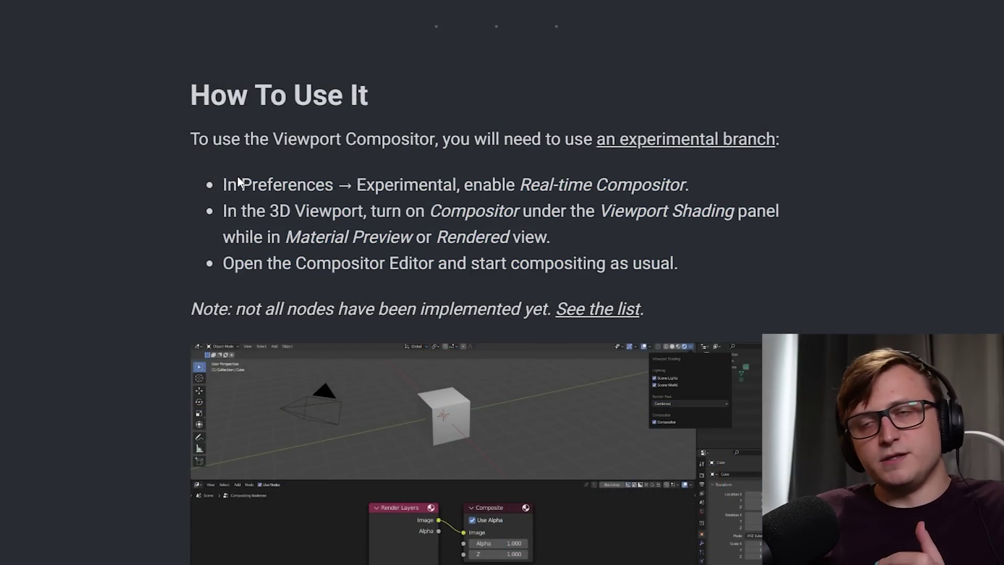
Read the ghost demo's description in the Demos section and view its video in full screen
scroll(287, 253, "down", 9)
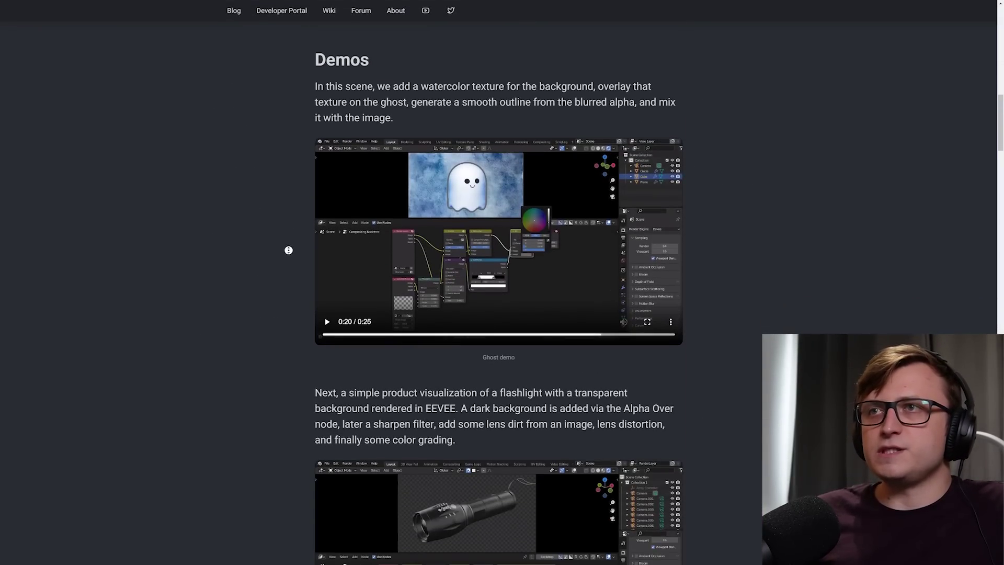
left_click_drag(316, 93, 732, 107)
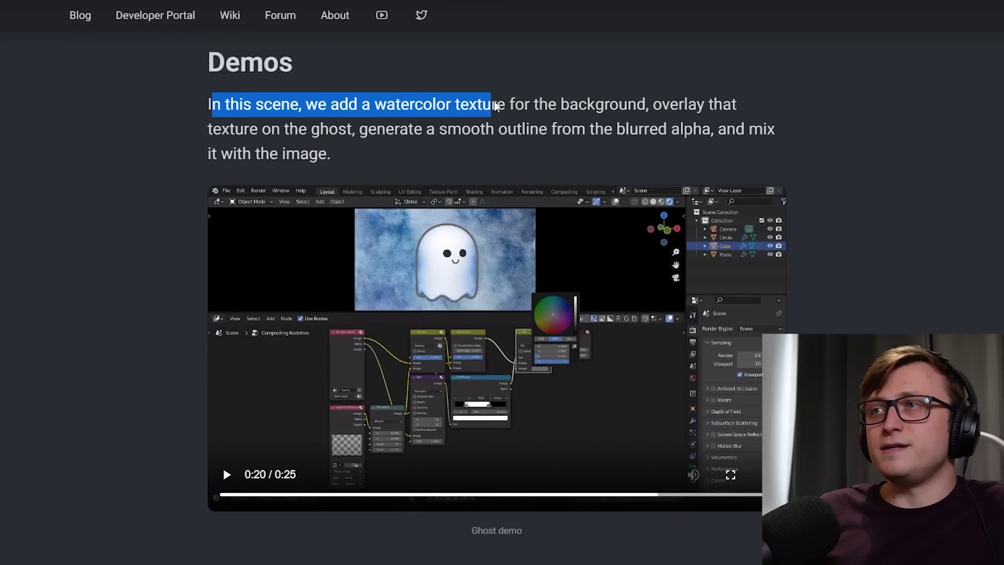
left_click_drag(213, 134, 634, 134)
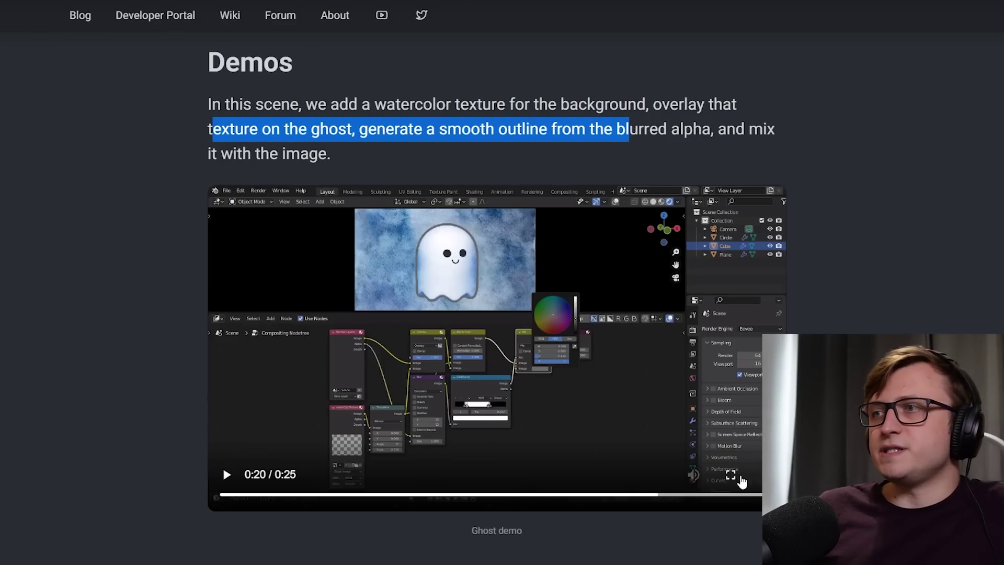
left_click(733, 476)
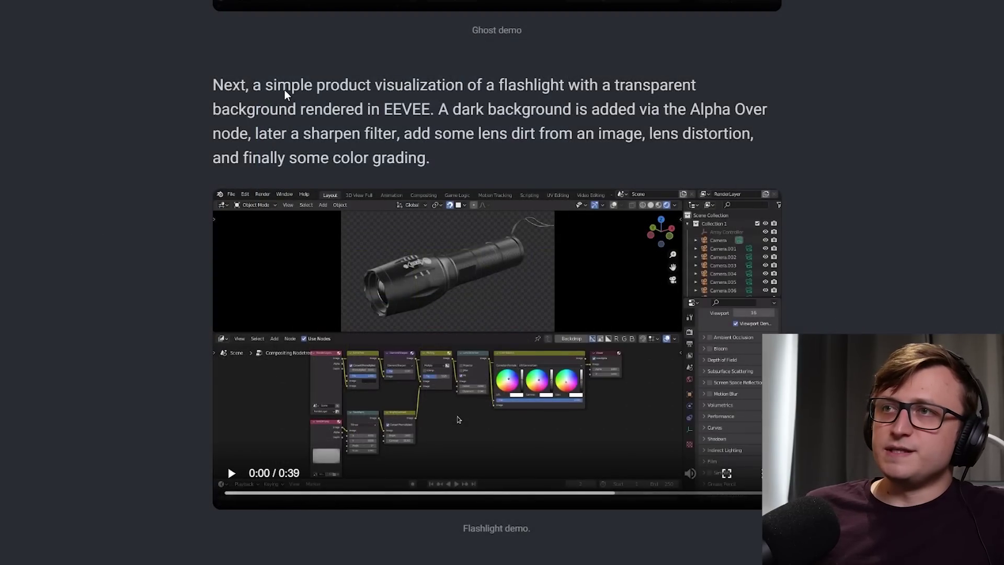
Read the flashlight demo's description and watch its video in full screen
left_click_drag(357, 89, 691, 89)
left_click_drag(280, 111, 451, 107)
left_click(503, 109)
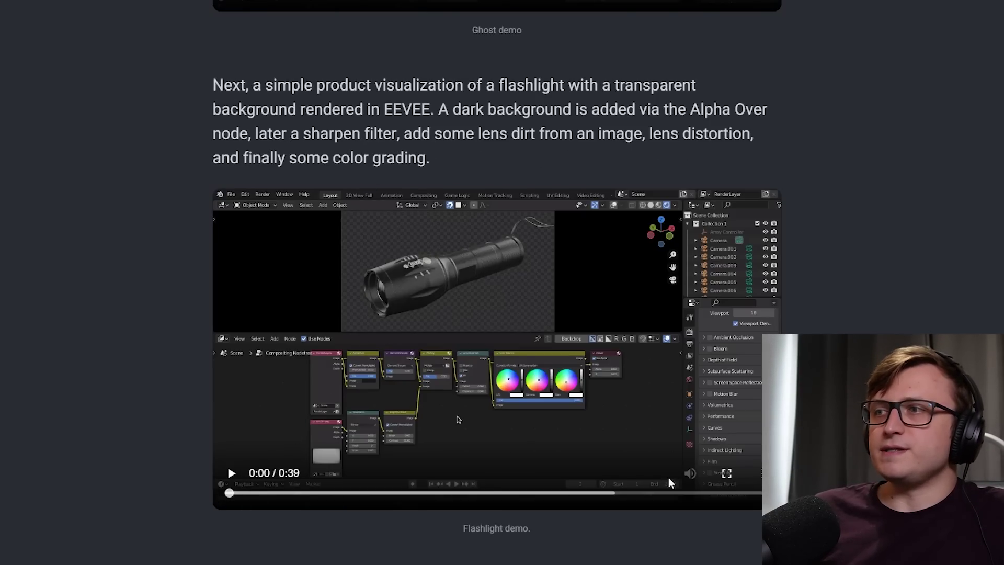
left_click(726, 473)
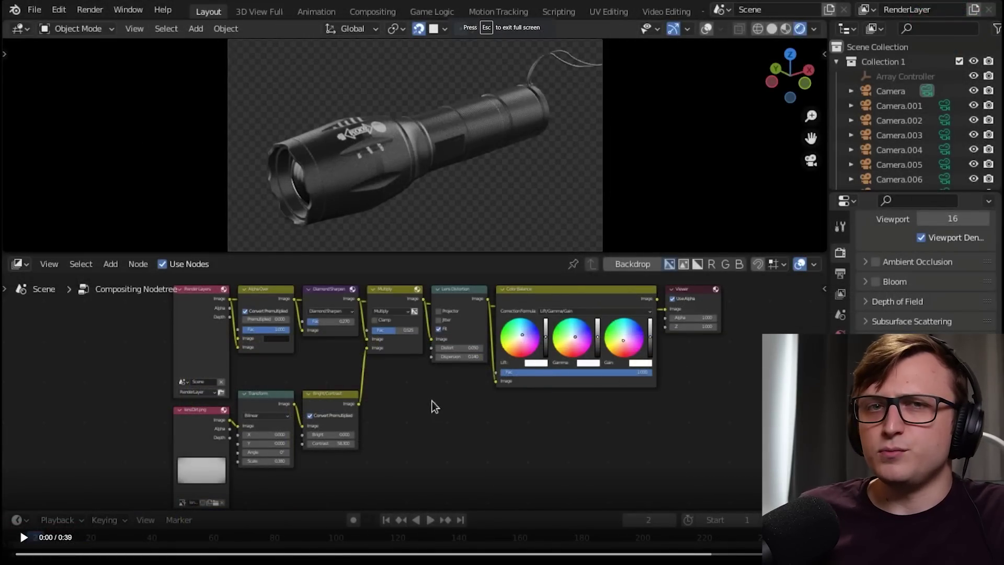
left_click(254, 318)
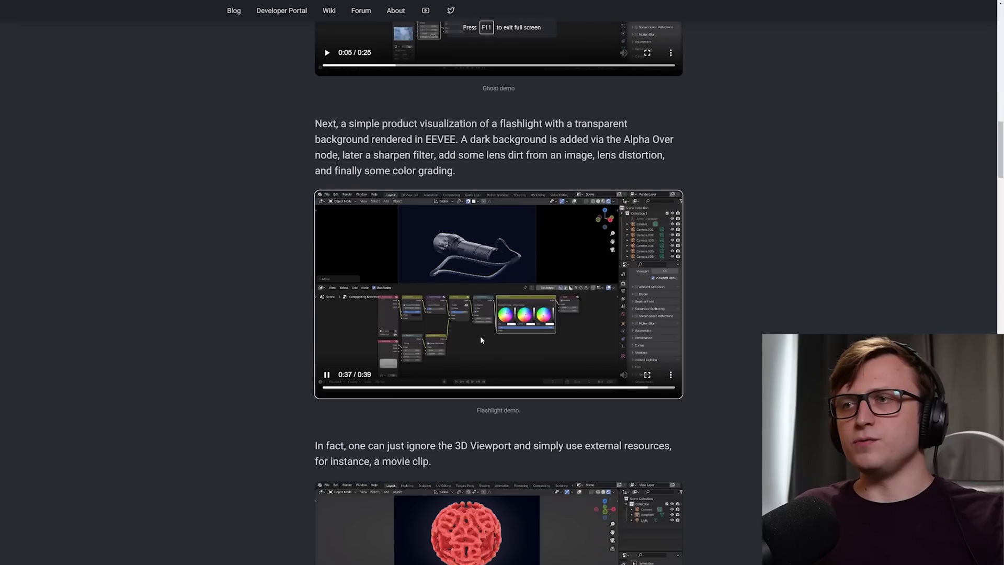
Read the note on using external resources and watch its movie clip demo in full screen, pausing as needed
scroll(262, 325, "down", 5)
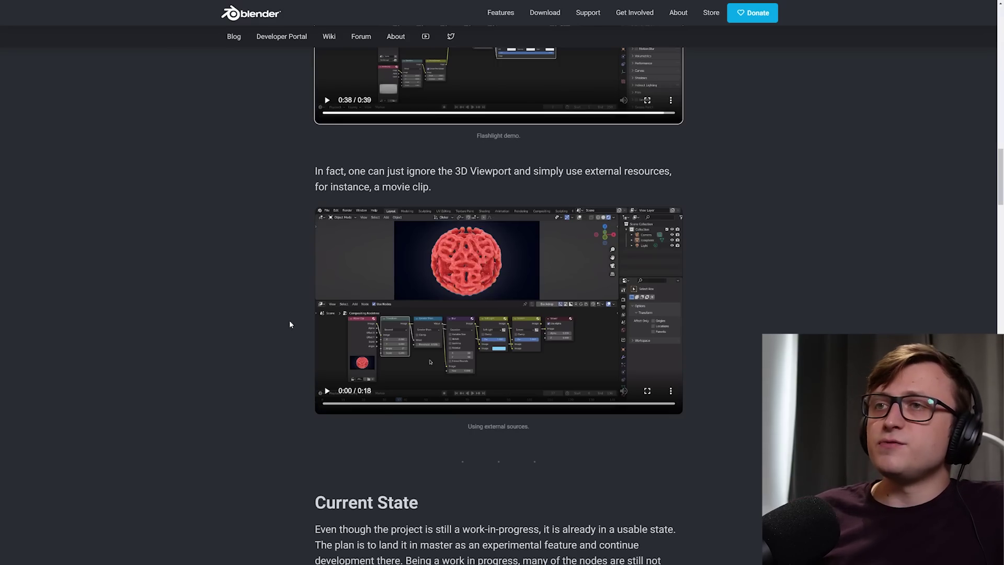
left_click_drag(460, 171, 487, 173)
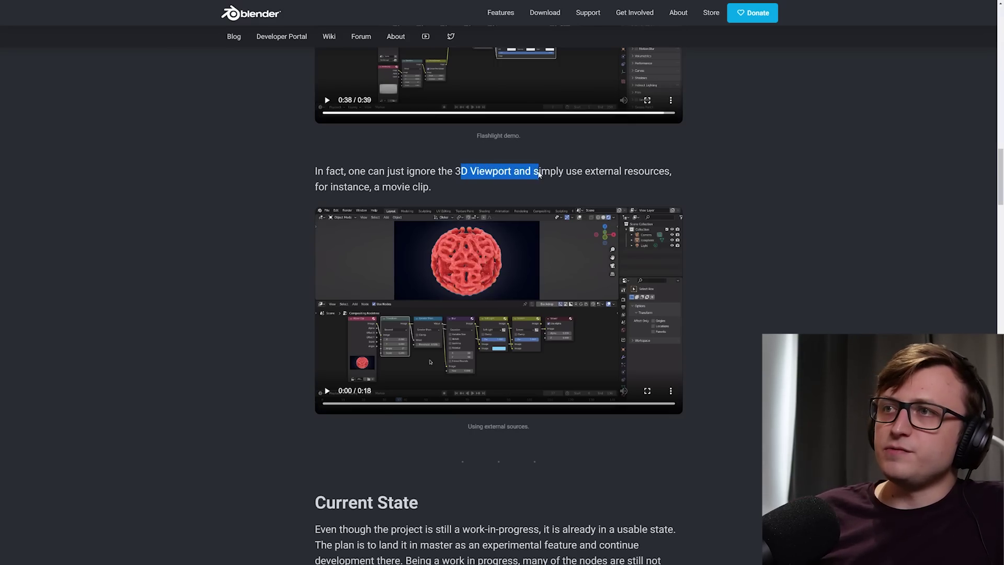
left_click_drag(544, 175, 626, 173)
left_click(632, 174)
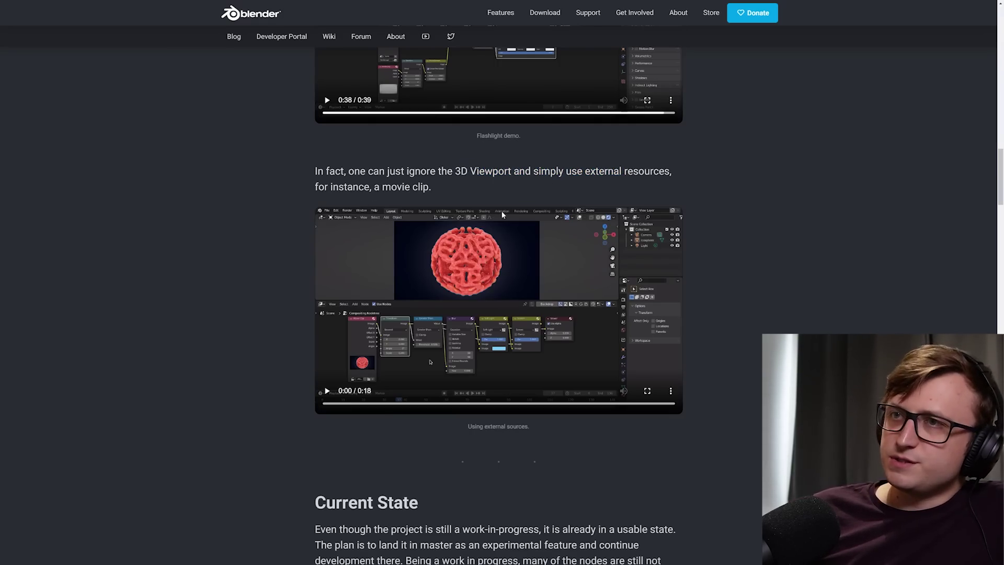
left_click(647, 392)
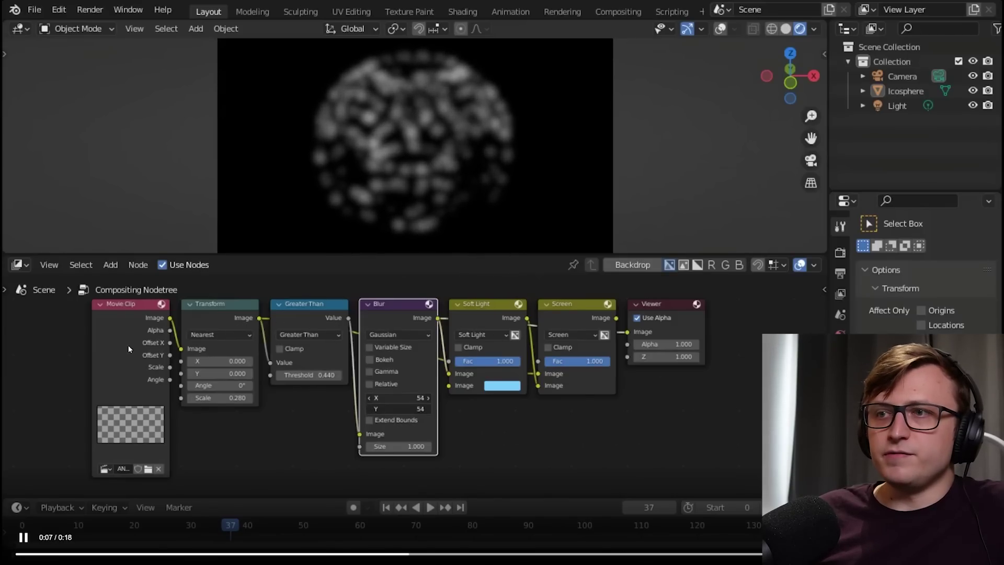
left_click(343, 161)
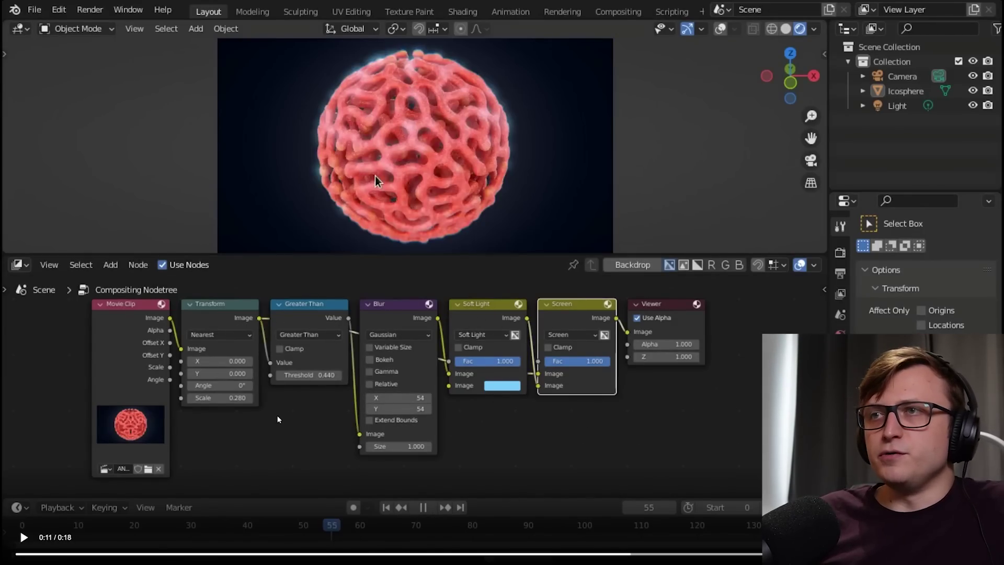
left_click(439, 178)
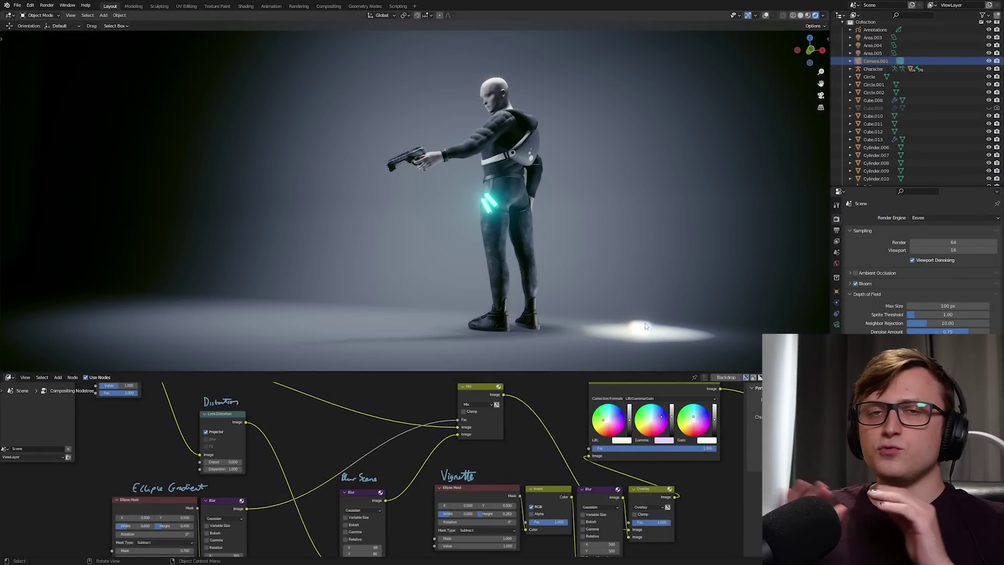
Switch to Blender, open the Preferences and toggle Developer Extras off and back on in the interface display settings
middle_click_drag(494, 243, 462, 287)
scroll(490, 289, "down", 6)
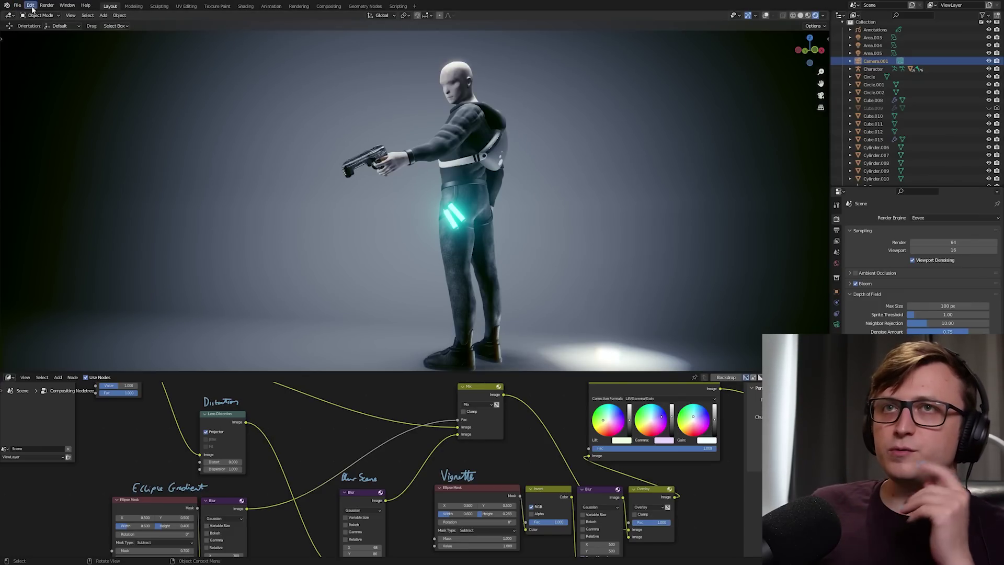
left_click(31, 6)
left_click(64, 123)
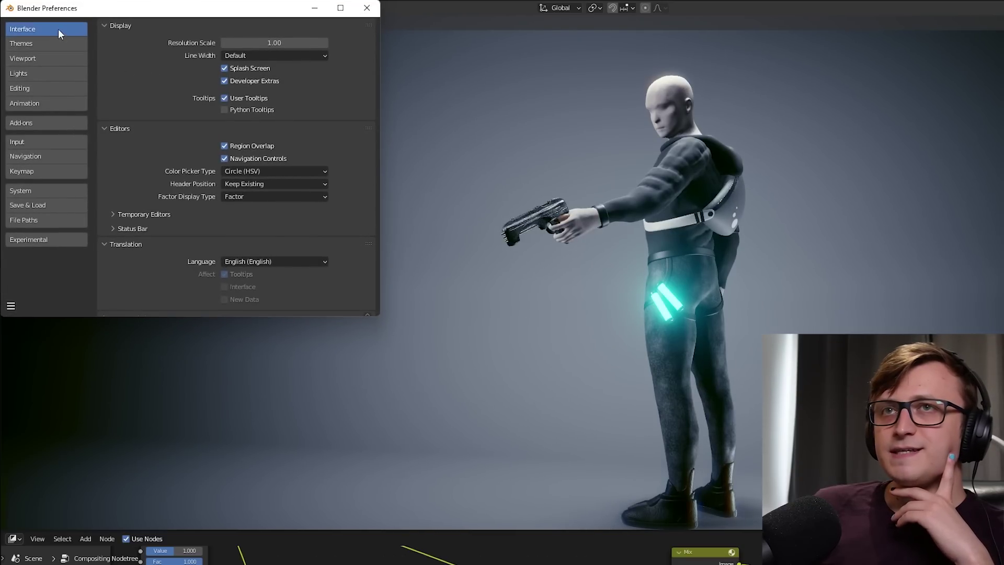
left_click_drag(99, 16, 114, 25)
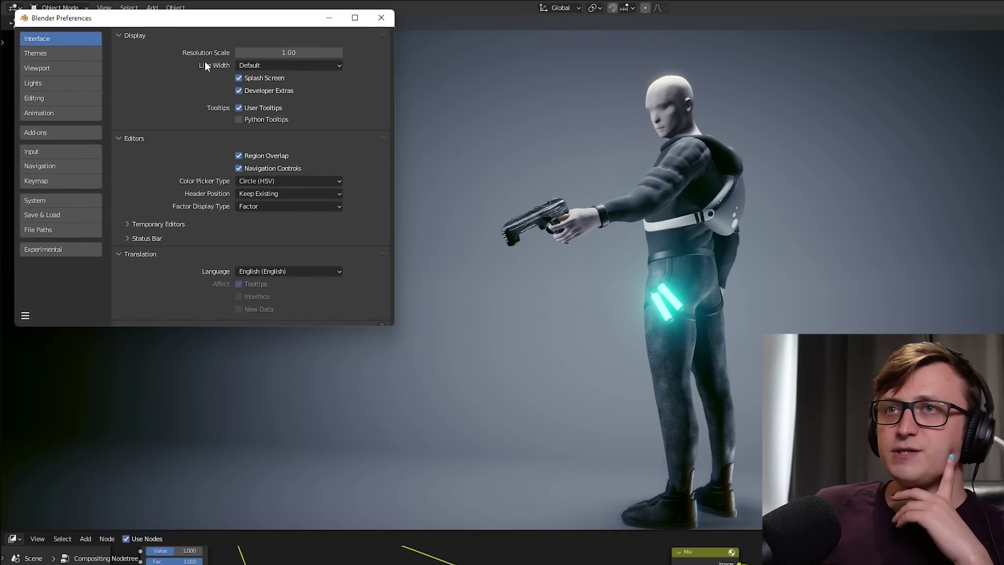
left_click(239, 90)
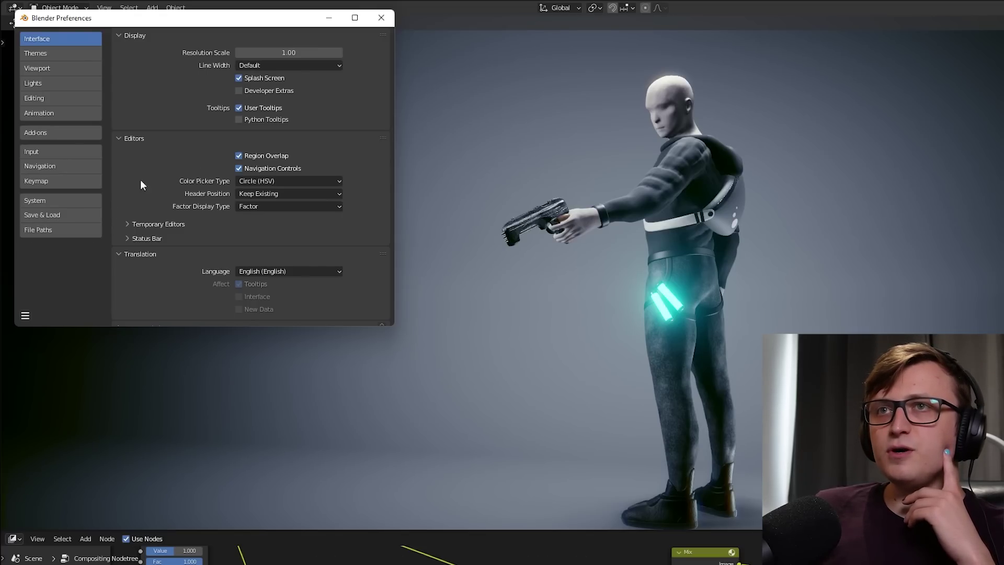
left_click(243, 91)
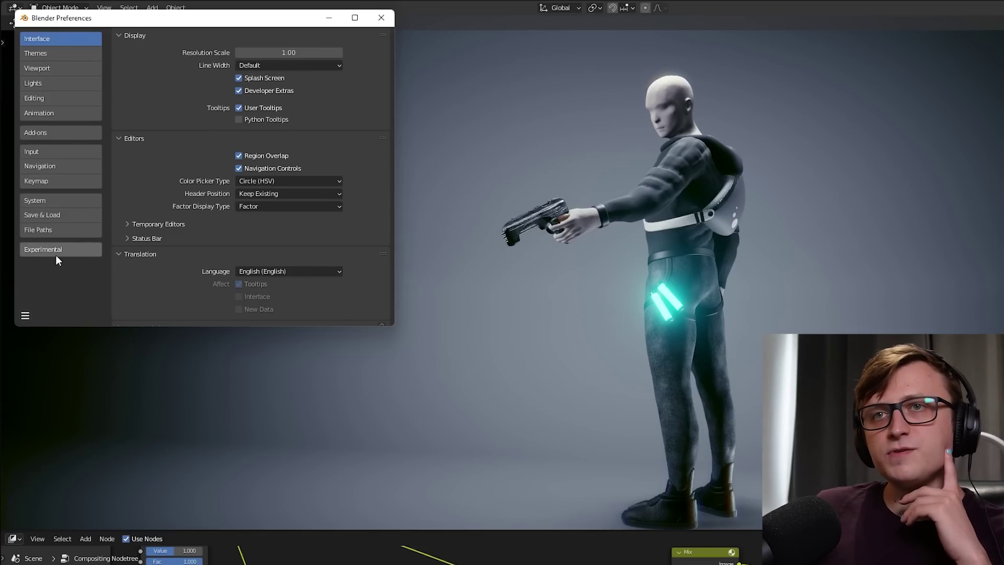
Check the Realtime Compositor option among the experimental new features and close the Preferences
left_click(58, 256)
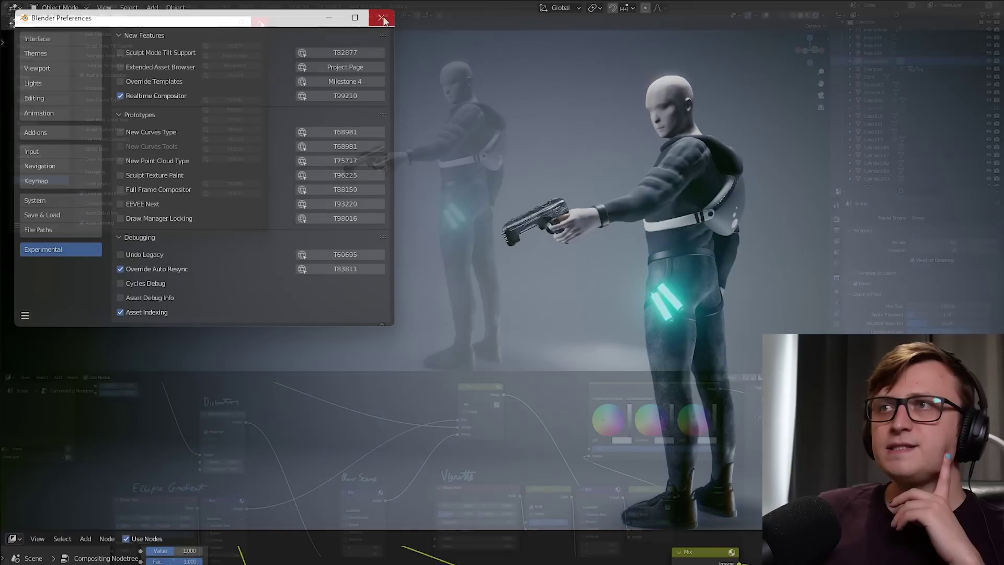
left_click(383, 18)
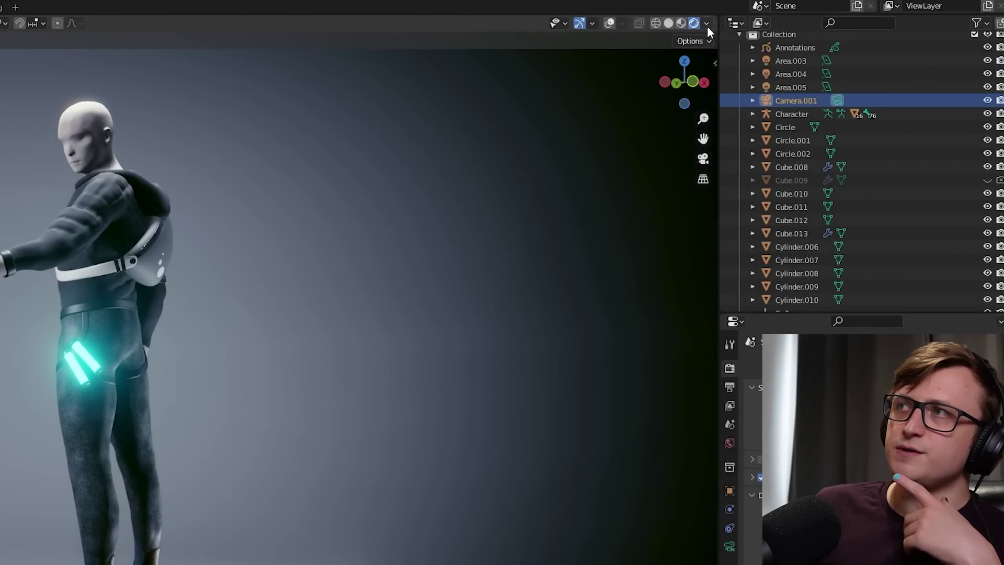
Toggle Use Compositor off and on in the viewport shading options to compare the scene with and without compositing
left_click(707, 23)
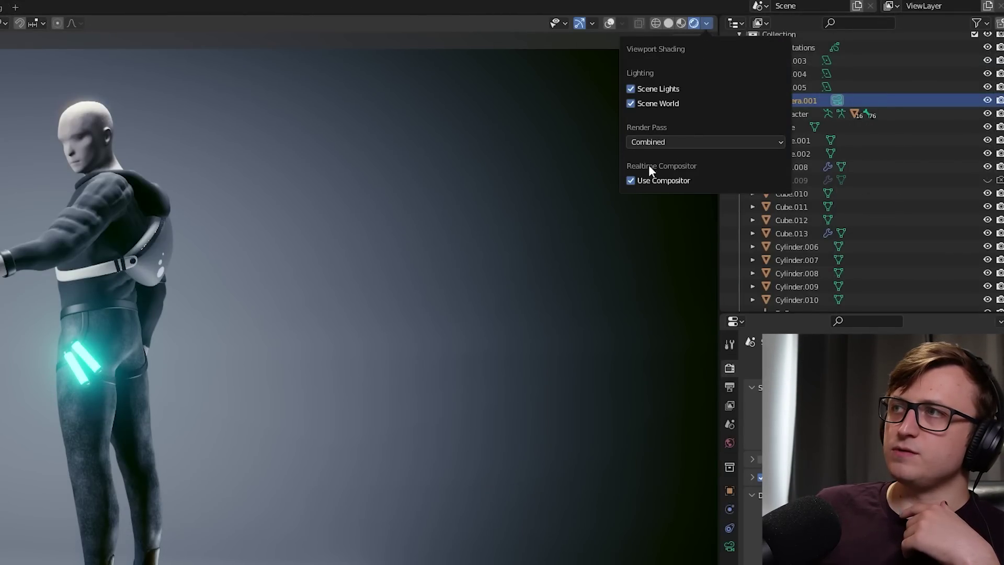
left_click(629, 179)
left_click(629, 179)
left_click(629, 179)
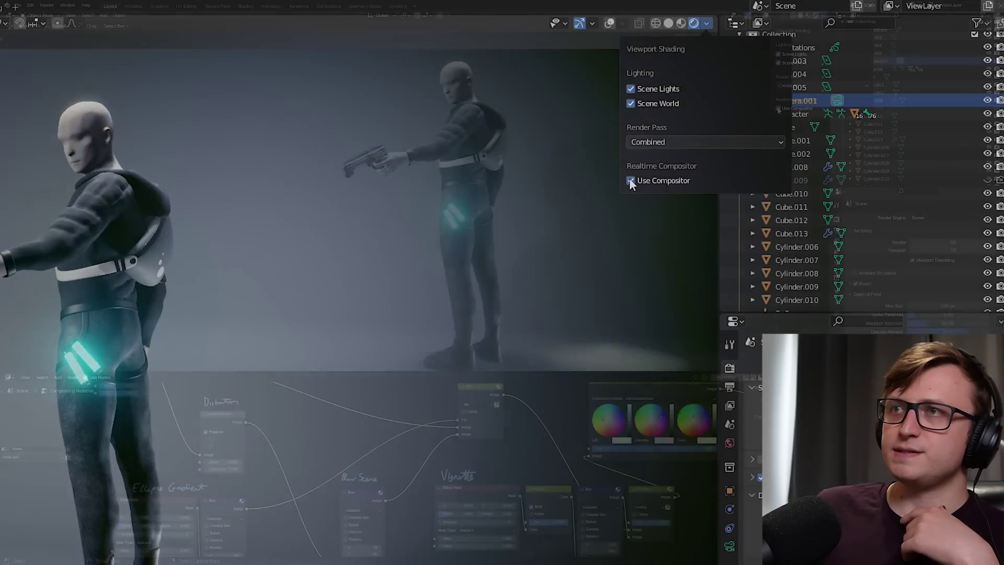
left_click(629, 179)
left_click(629, 179)
left_click(629, 178)
left_click(777, 109)
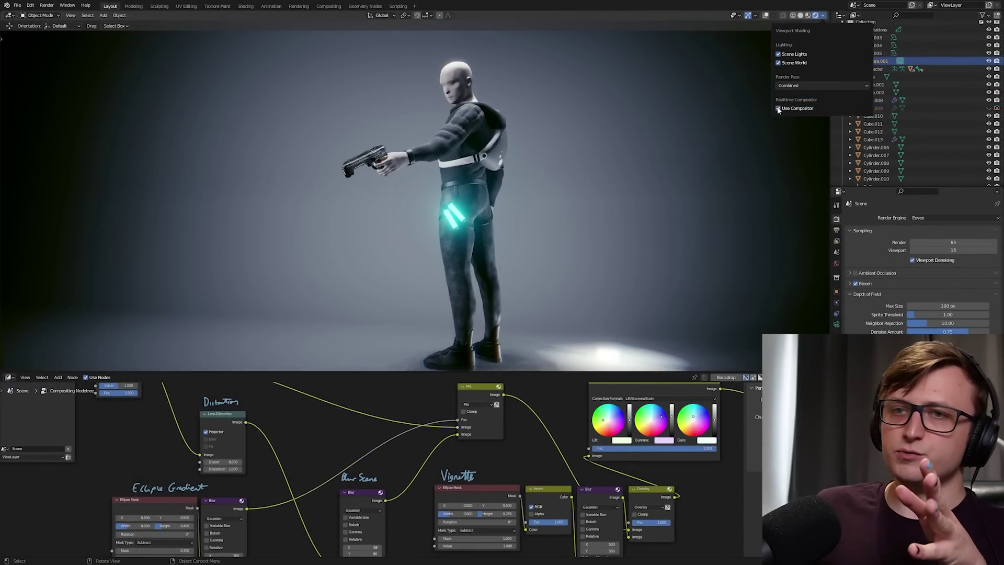
left_click(777, 108)
left_click(778, 109)
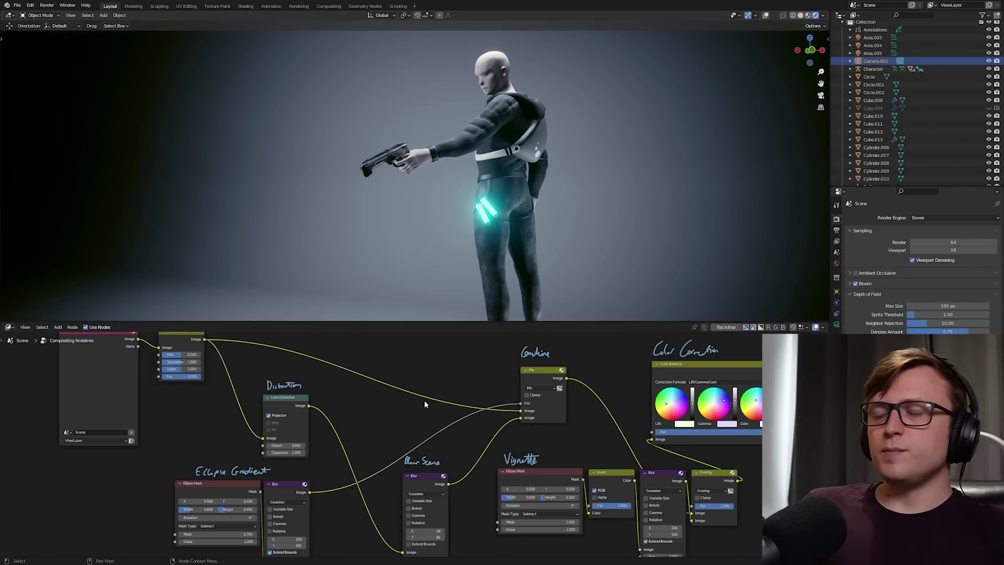
Orbit and move around the character to examine how the compositing effects behave at the centre and edges of the view
middle_click_drag(425, 404, 425, 335, "ctrl")
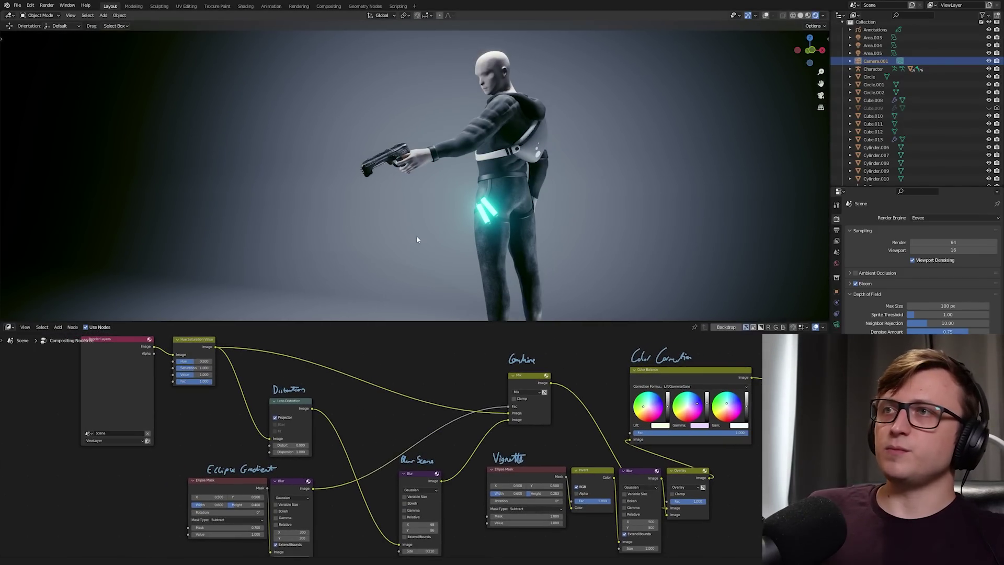
middle_click_drag(416, 235, 791, 120)
middle_click_drag(743, 152, 699, 143)
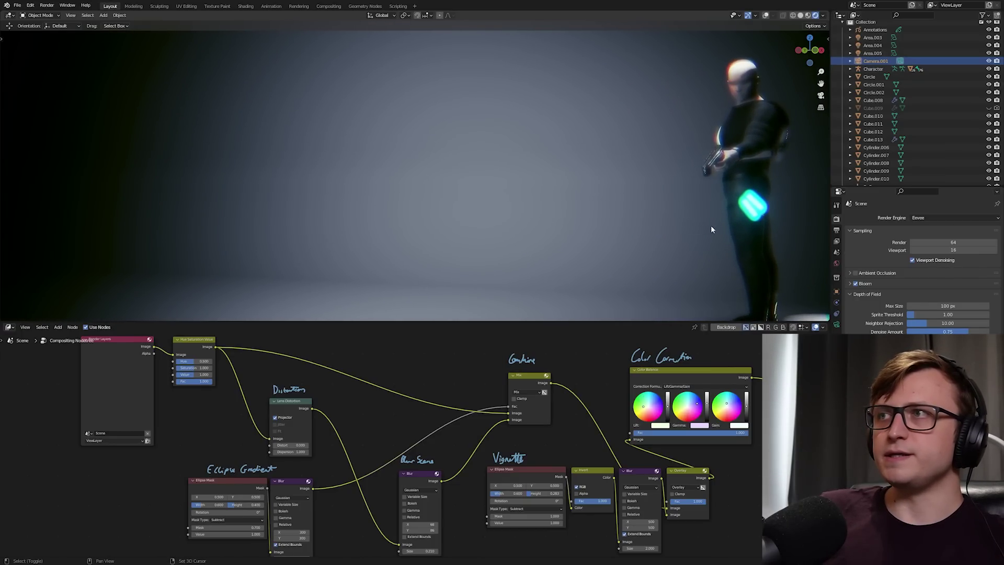
middle_click_drag(710, 228, 421, 226)
Maximize the 3D viewport and examine the blur and distortion up close by walking around the character in walk navigation
key("ctrl+space")
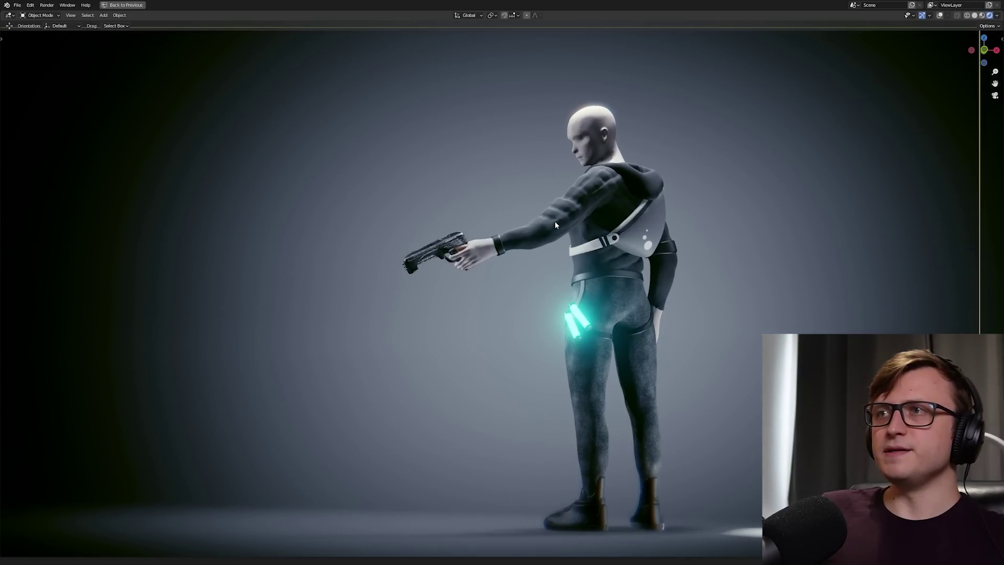
key("shift+grave")
key("w")
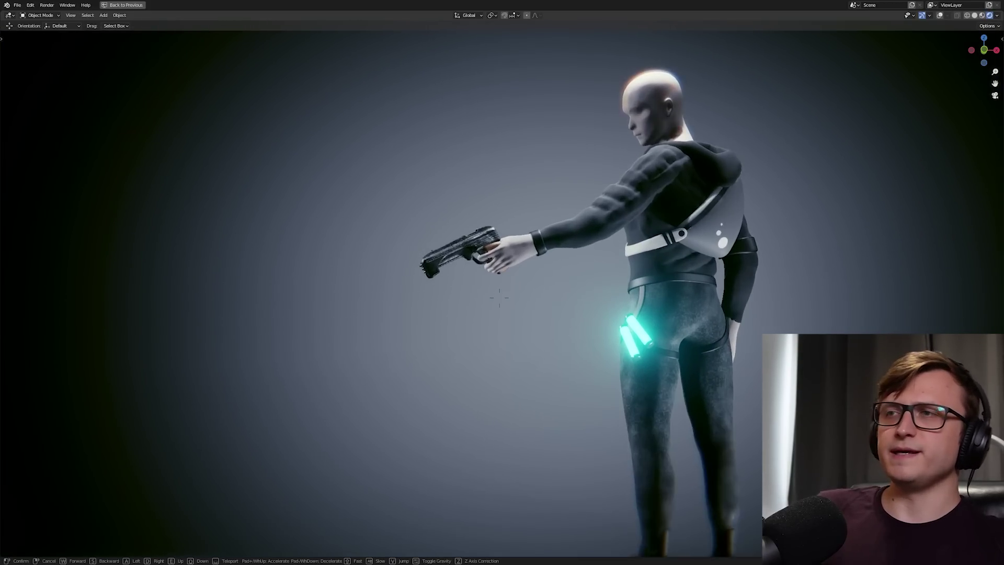
key("w")
key("a")
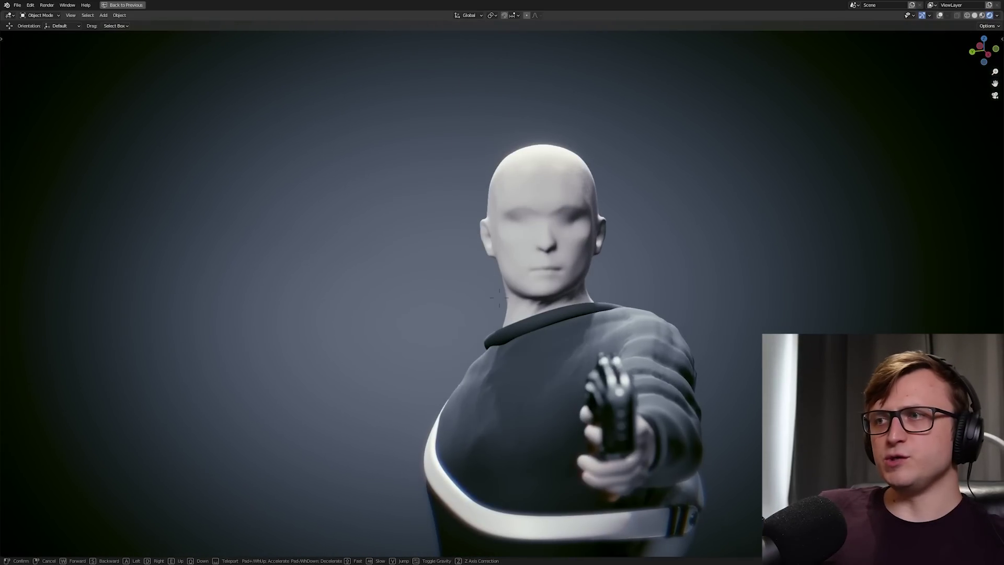
key("d")
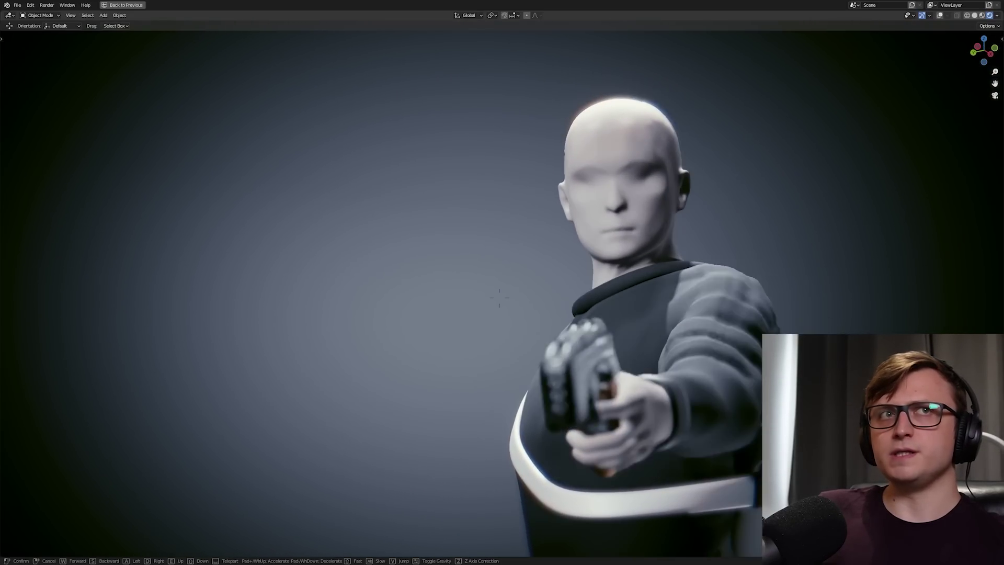
key("d")
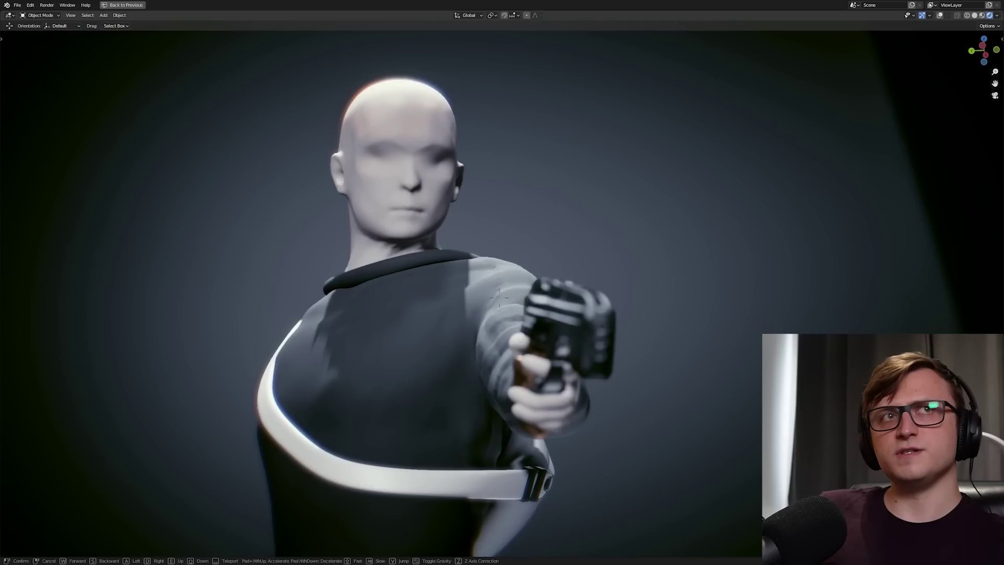
key("a")
key("a")
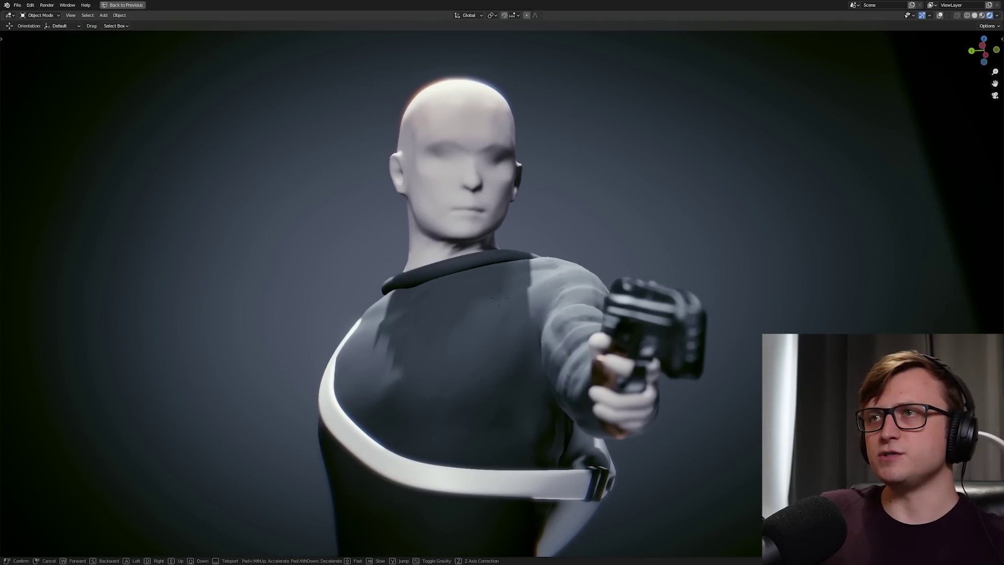
key("a")
key("d")
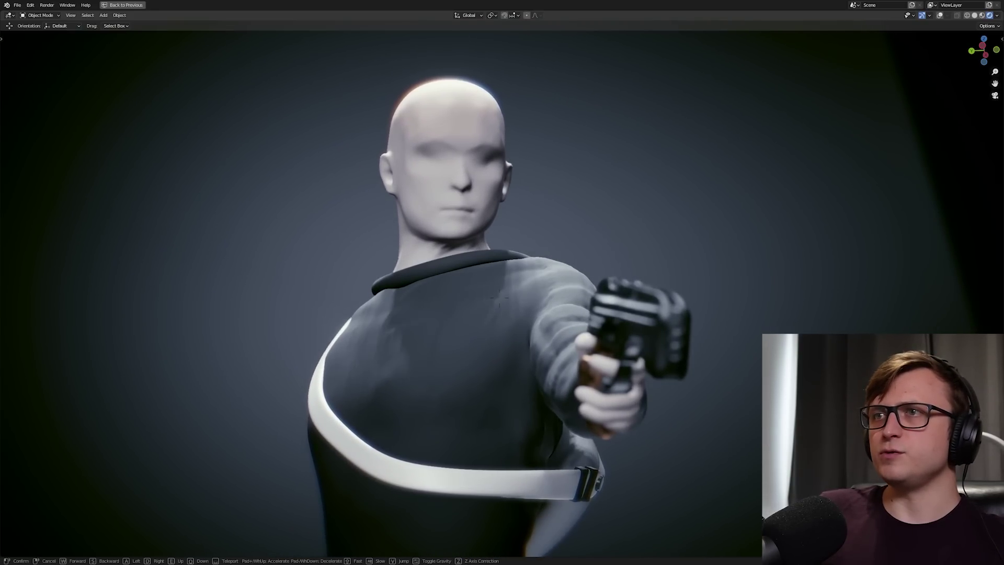
key("Escape")
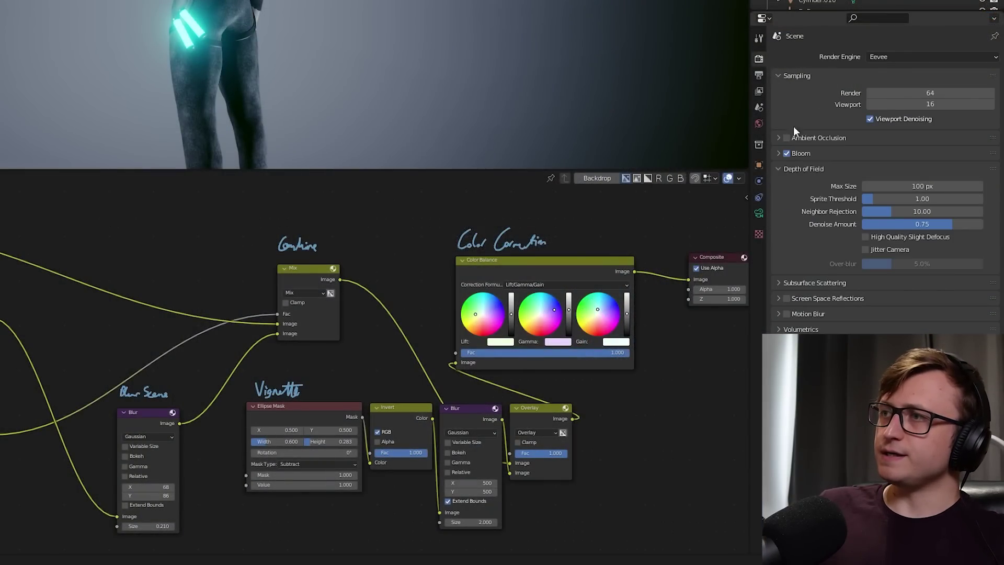
Collapse the Depth of Field settings and toggle Eevee's Bloom off and on to compare the glow
left_click(833, 170)
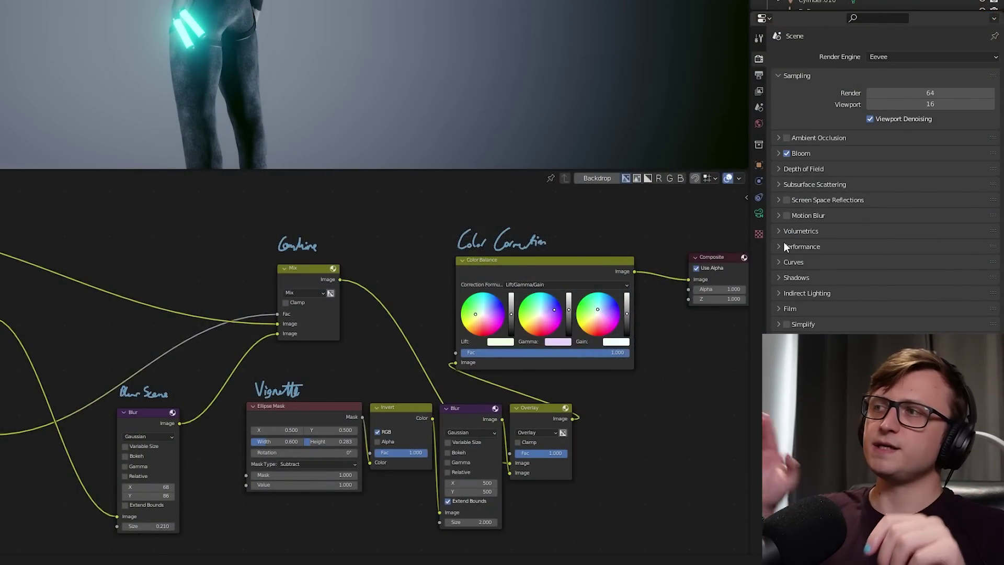
left_click(786, 154)
left_click(786, 153)
left_click(786, 152)
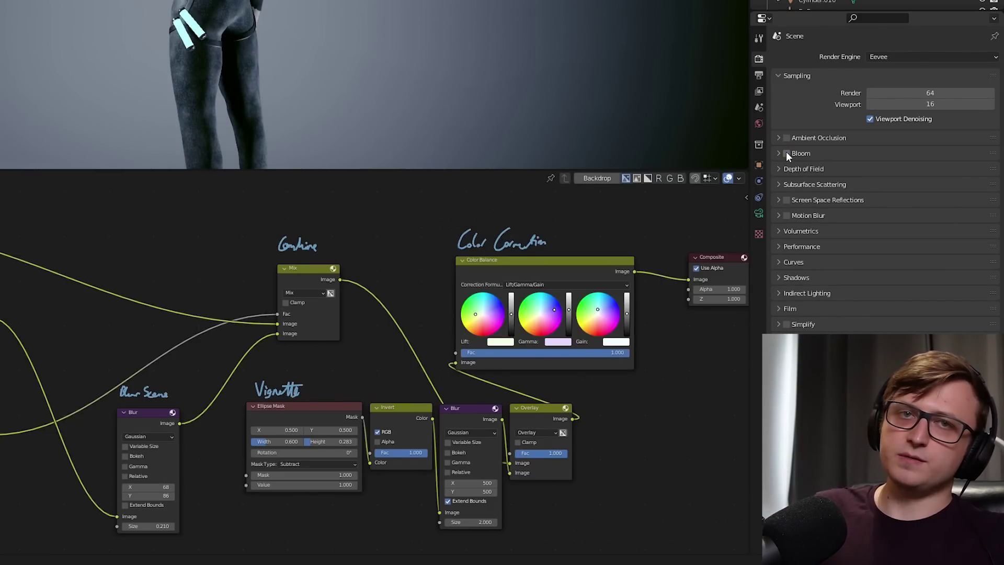
left_click(787, 152)
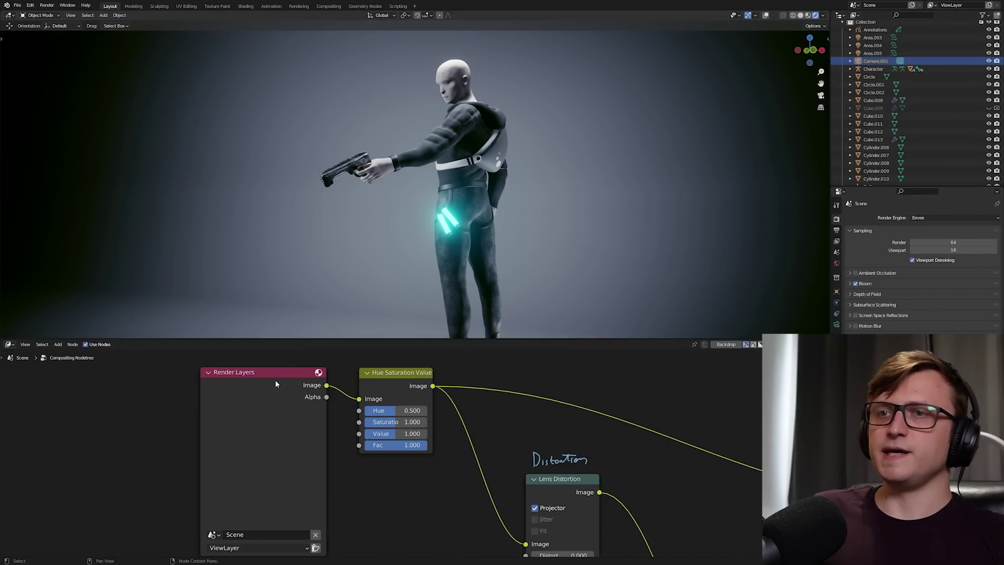
Space the Render Layers node further from the Hue Saturation Value node, and preview a hue shift without keeping it
left_click_drag(275, 384, 302, 405)
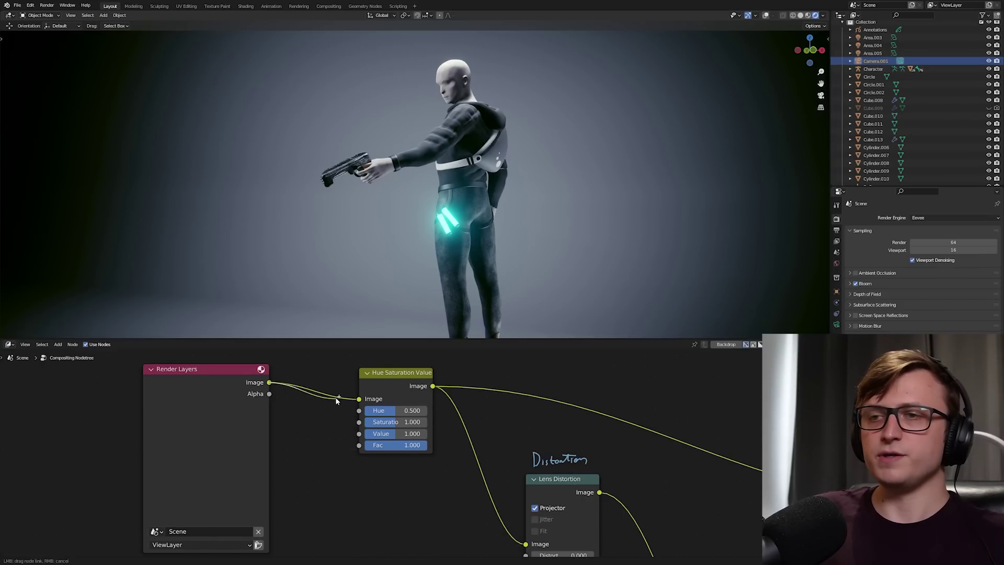
left_click_drag(336, 400, 340, 399)
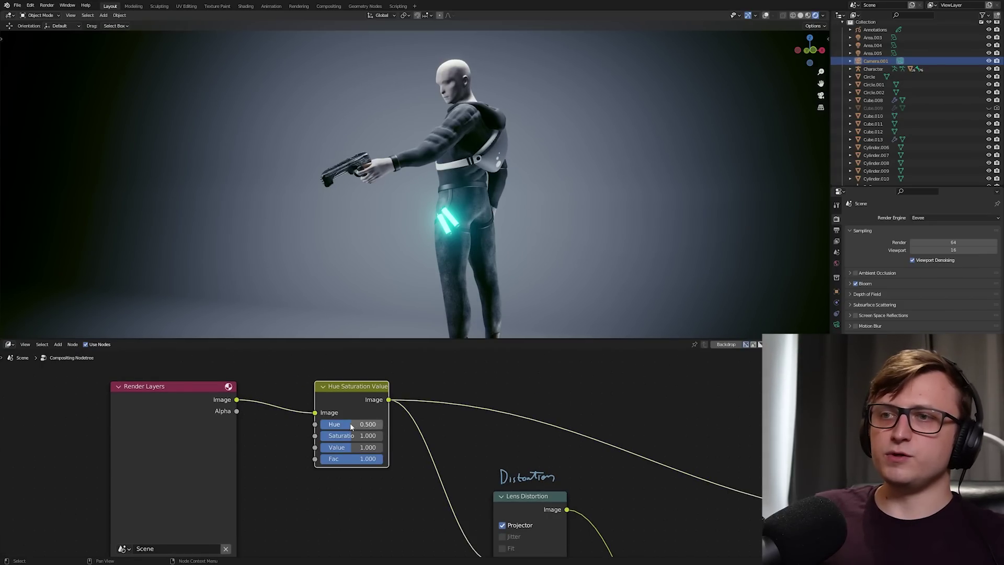
left_click_drag(351, 426, 335, 447)
right_click(376, 425)
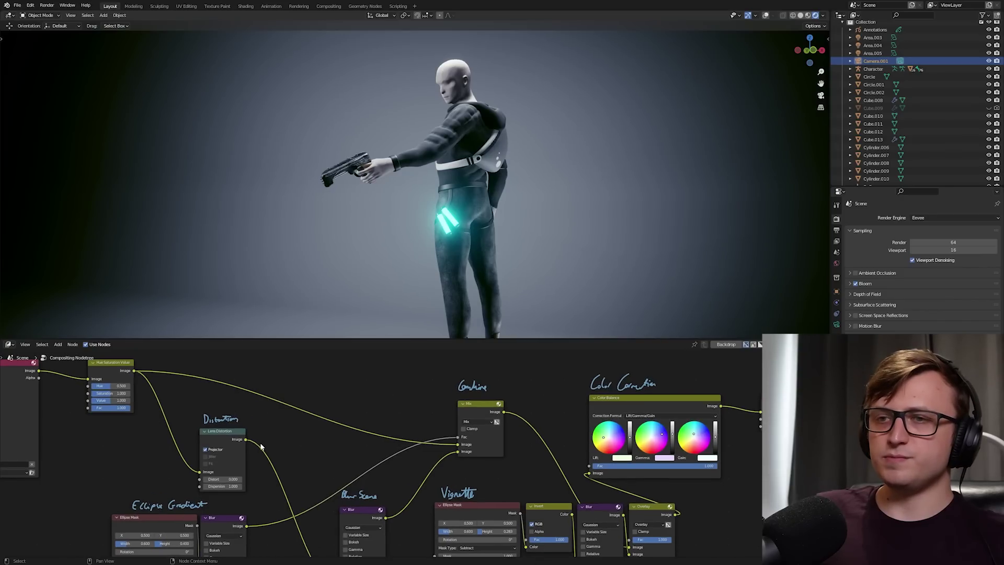
Link the Lens Distortion node's Image output directly to the Composite node to preview the distortion alone
middle_click_drag(262, 447, 241, 456)
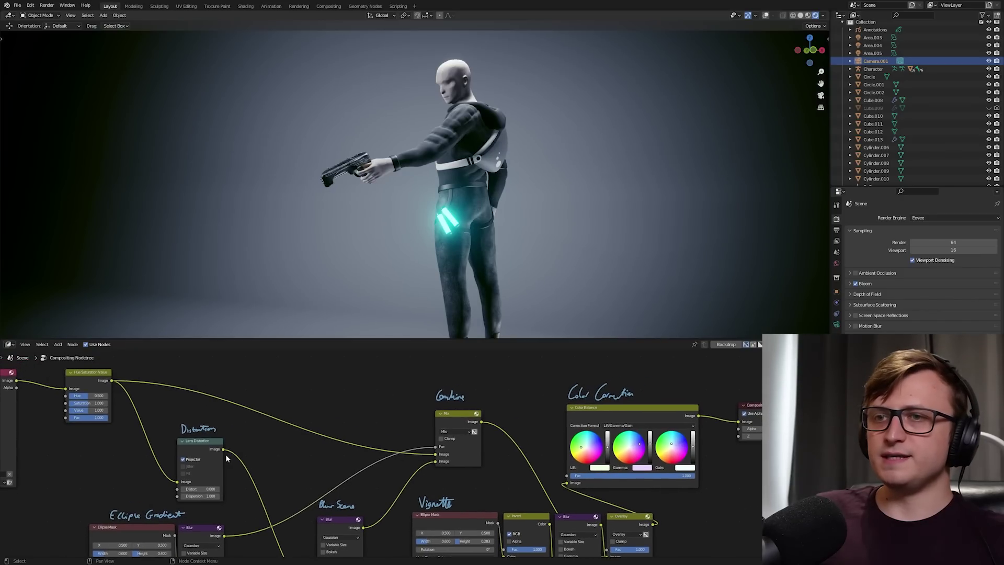
left_click_drag(225, 448, 737, 421)
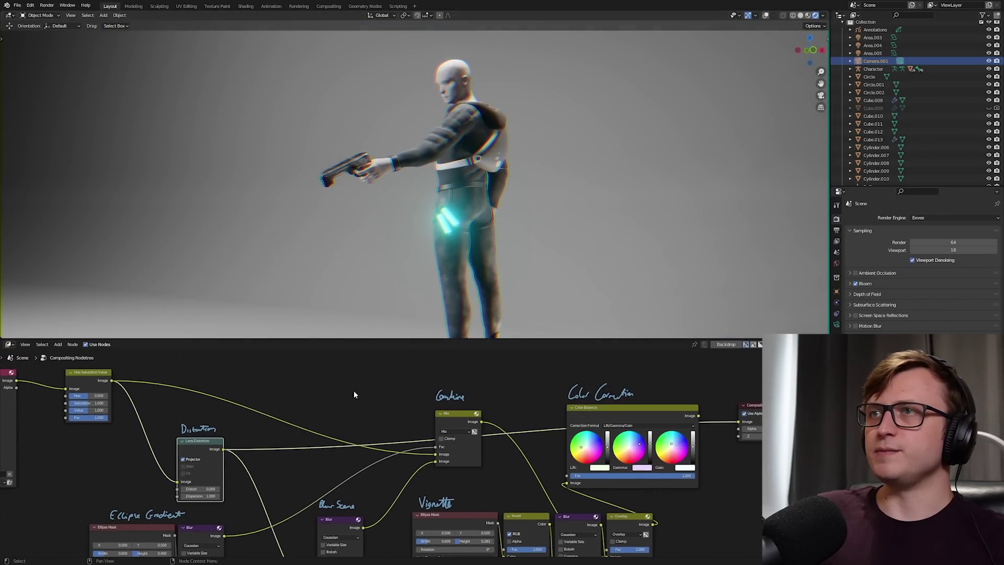
middle_click_drag(354, 391, 489, 371)
middle_click_drag(441, 252, 417, 269)
middle_click_drag(327, 437, 372, 435)
scroll(372, 435, "up", 3)
Toggle the Lens Distortion node's Projector option off and on and test its Dispersion value while inspecting the colour fringing
left_click(374, 435)
left_click(373, 435)
left_click(373, 435)
left_click(375, 435)
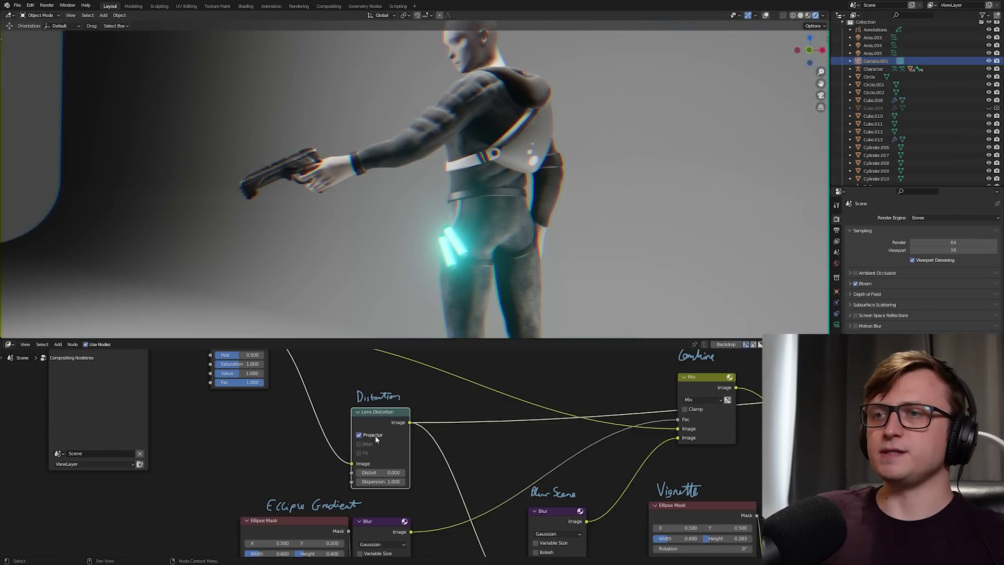
middle_click_drag(491, 288, 486, 321, "shift")
mouse_move(381, 481)
left_mouse_down()
mouse_move(118, 481)
mouse_move(381, 481)
left_mouse_up()
middle_click_drag(447, 319, 561, 273)
Relink the Color Balance node's Image output to the Composite node to restore the full compositing chain
scroll(521, 453, "down", 2)
scroll(521, 453, "down", 3)
scroll(605, 455, "down", 1)
middle_click_drag(604, 455, 424, 427)
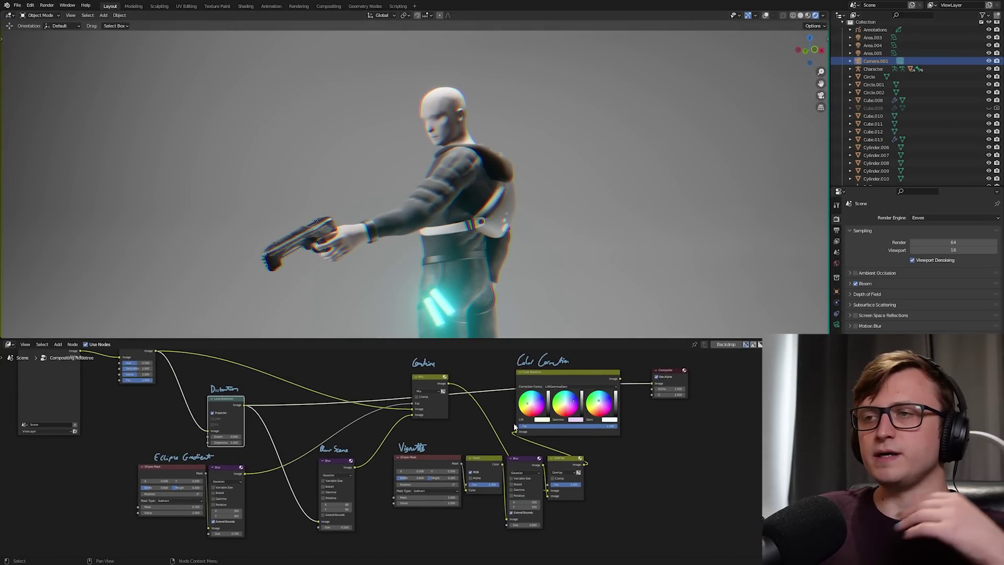
scroll(533, 430, "up", 2)
scroll(592, 440, "down", 1)
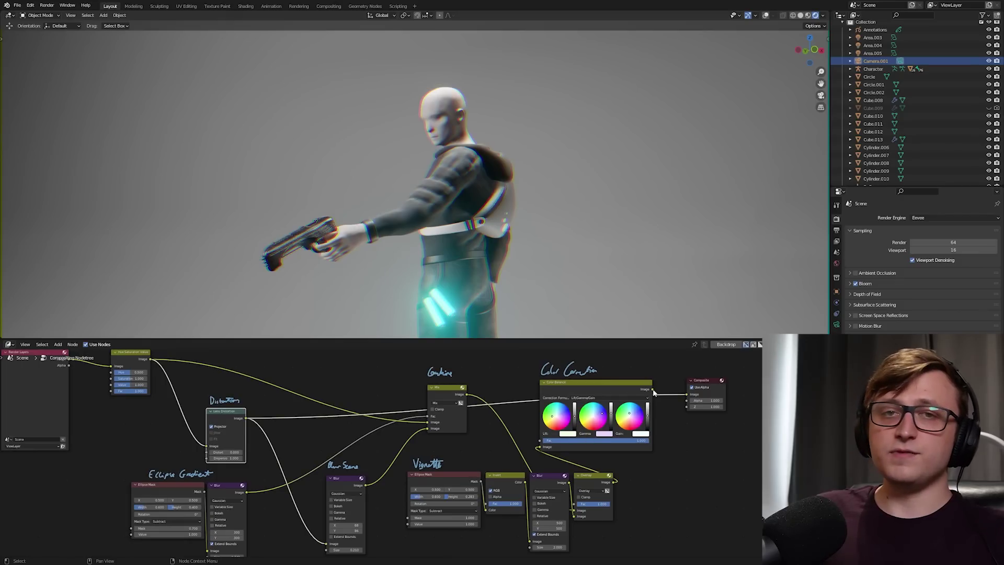
left_click_drag(652, 390, 687, 395)
mouse_move(506, 269)
middle_mouse_down()
mouse_move(581, 267)
mouse_move(563, 256)
mouse_move(429, 275)
mouse_move(430, 283)
mouse_move(451, 246)
mouse_move(532, 249)
mouse_move(514, 225)
middle_mouse_up()
Maximize the compositor, circle the Ellipse Gradient nodes with an annotation, and undo the extra stroke drawn through the circle
key("ctrl+space")
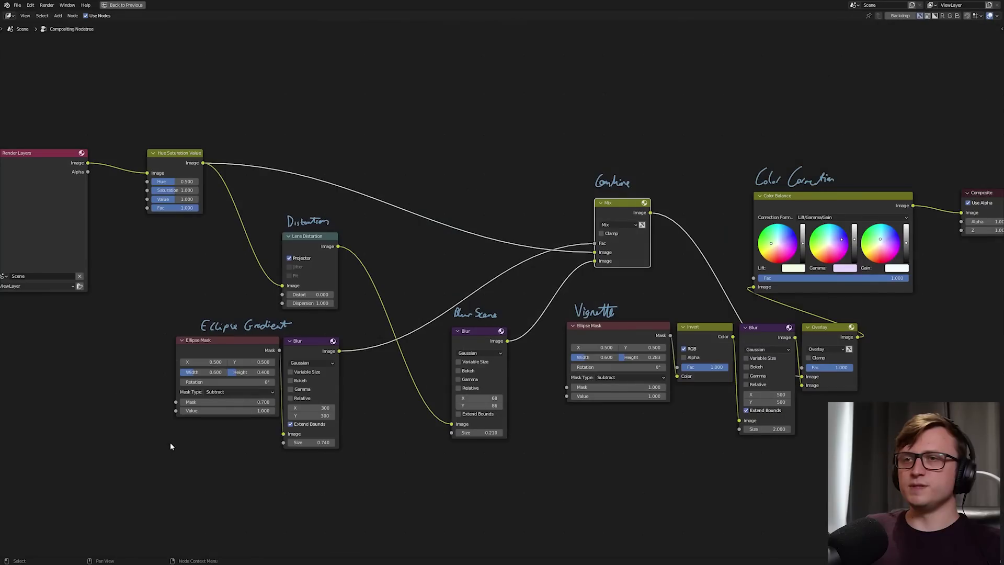
left_click_drag(172, 462, 216, 476)
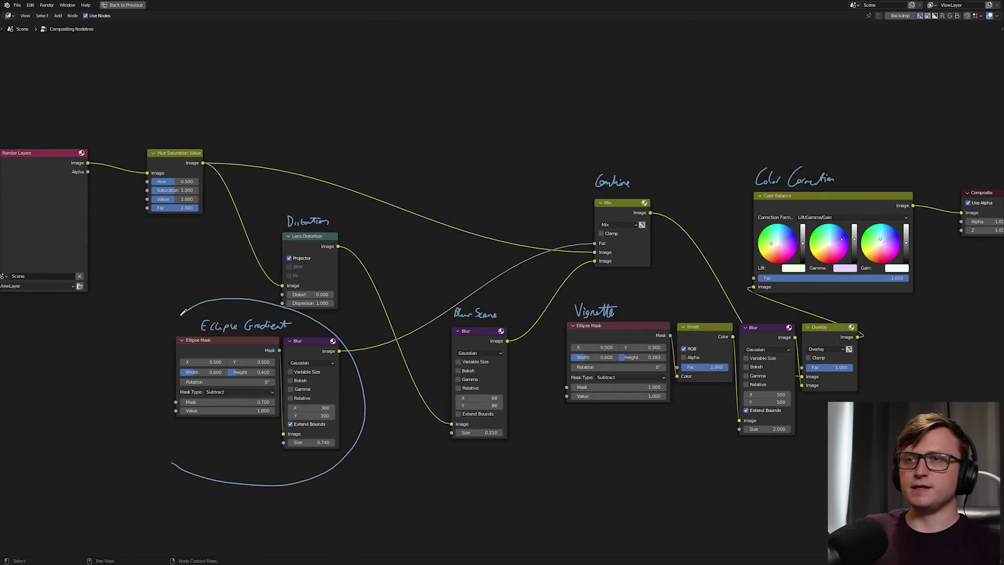
left_click_drag(229, 457, 238, 463)
left_click_drag(313, 312, 297, 485)
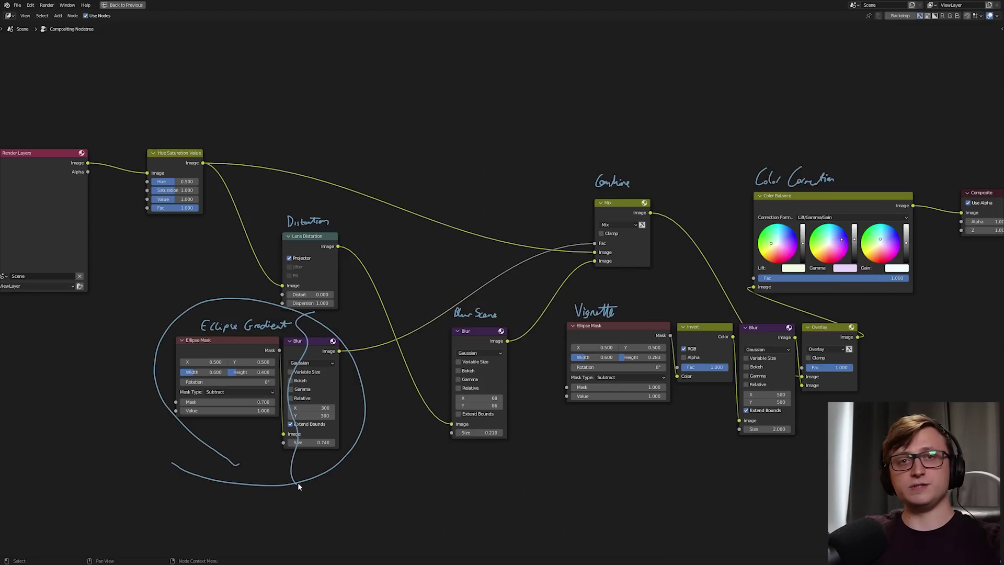
key("ctrl+z")
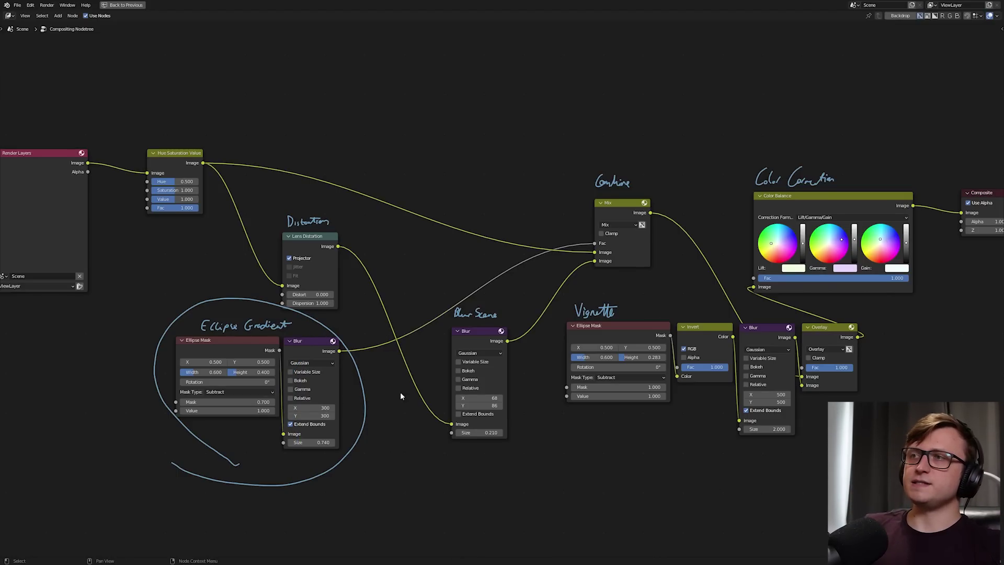
Annotate arrows from the Hue Saturation Value and Blur Scene nodes towards Combine, erase the temporary annotations and restore the split layout
left_click_drag(225, 161, 417, 193)
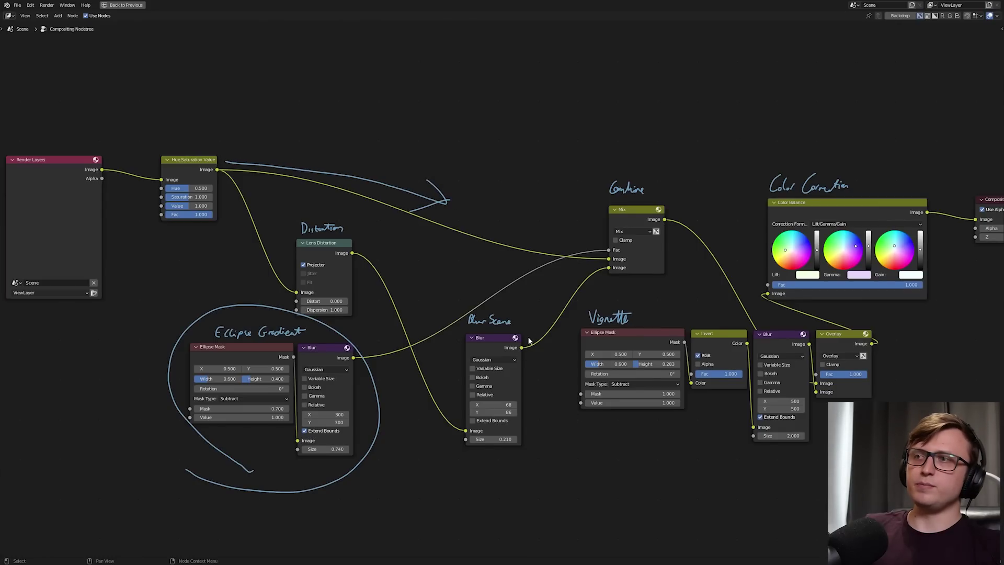
left_click_drag(528, 340, 590, 273)
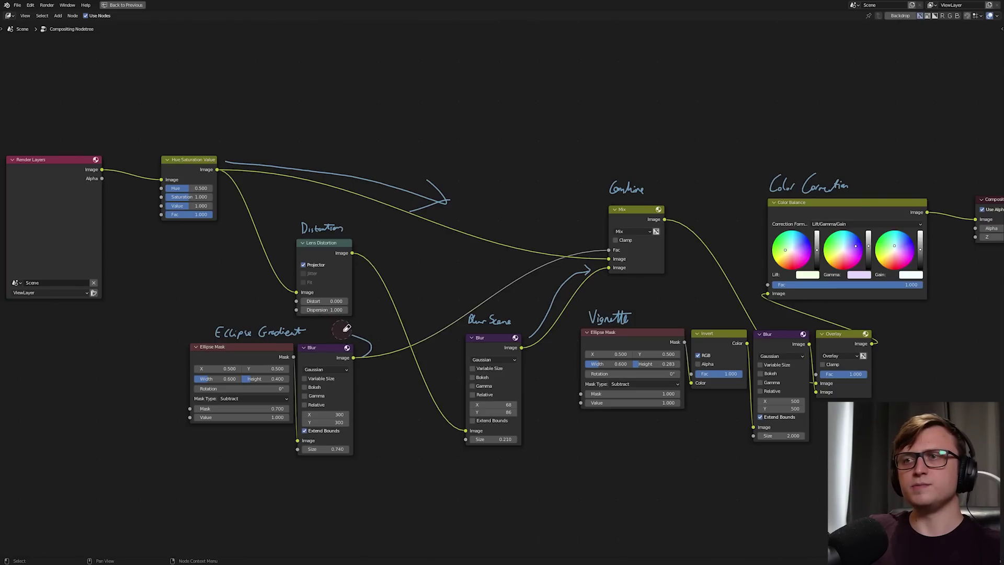
middle_click_drag(540, 311, 491, 323)
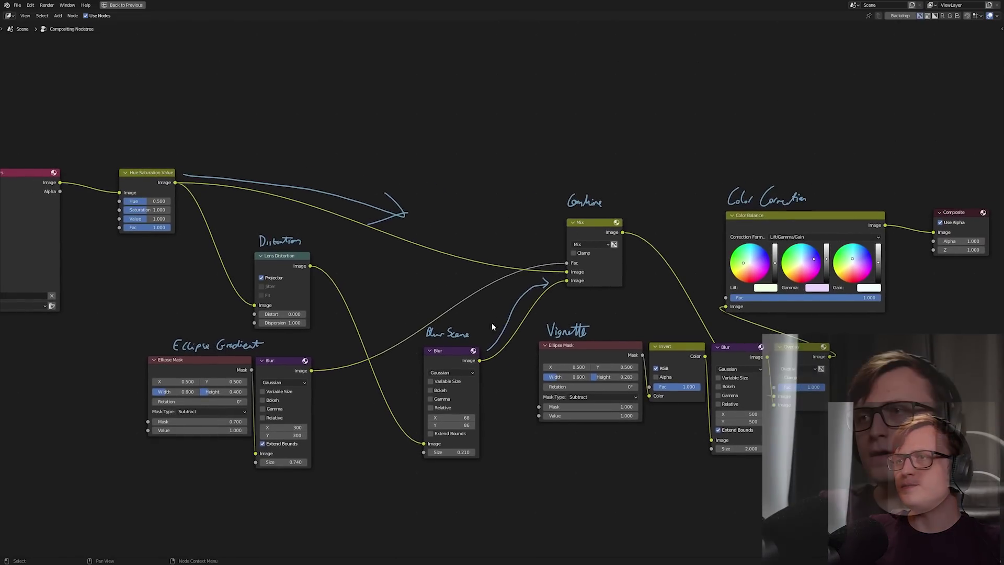
mouse_move(492, 322)
right_mouse_down()
mouse_move(398, 197)
mouse_move(178, 175)
right_mouse_up()
key("ctrl+space")
Try out a Frame node in the empty space above the Combine Mix node, and delete it
scroll(414, 451, "up", 2)
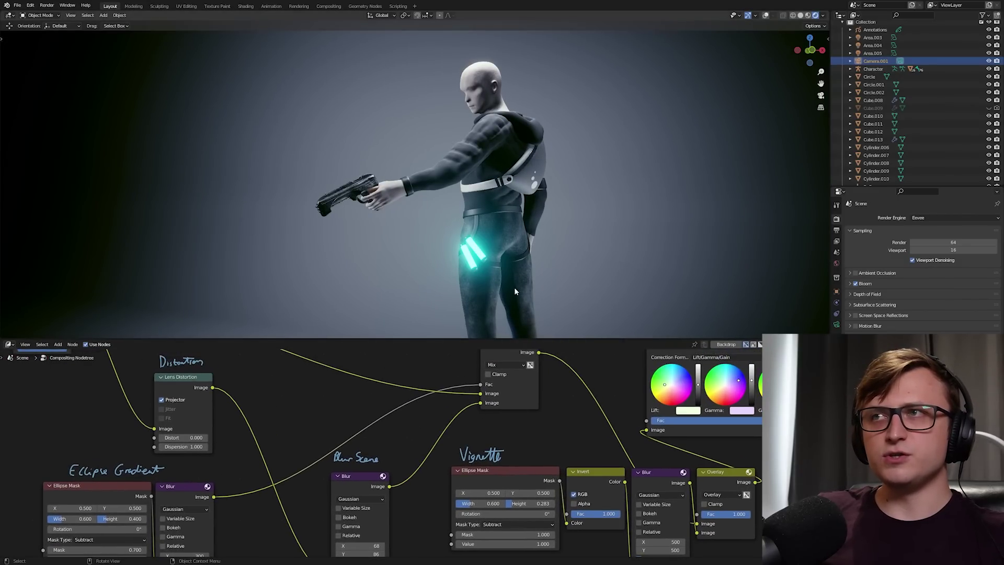
middle_click_drag(521, 286, 430, 287, "shift")
middle_click_drag(375, 361, 468, 491)
key("shift+a")
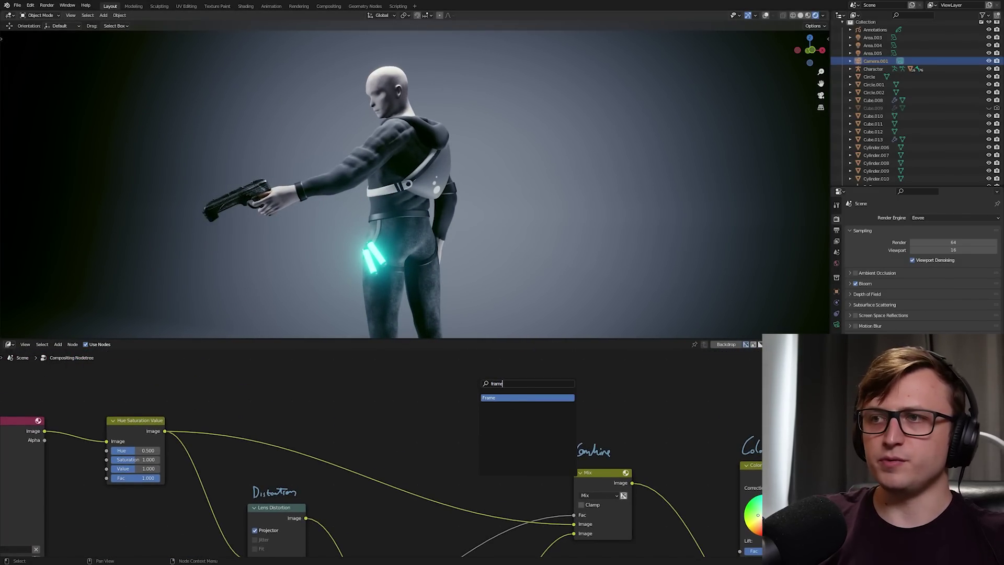
key("Return")
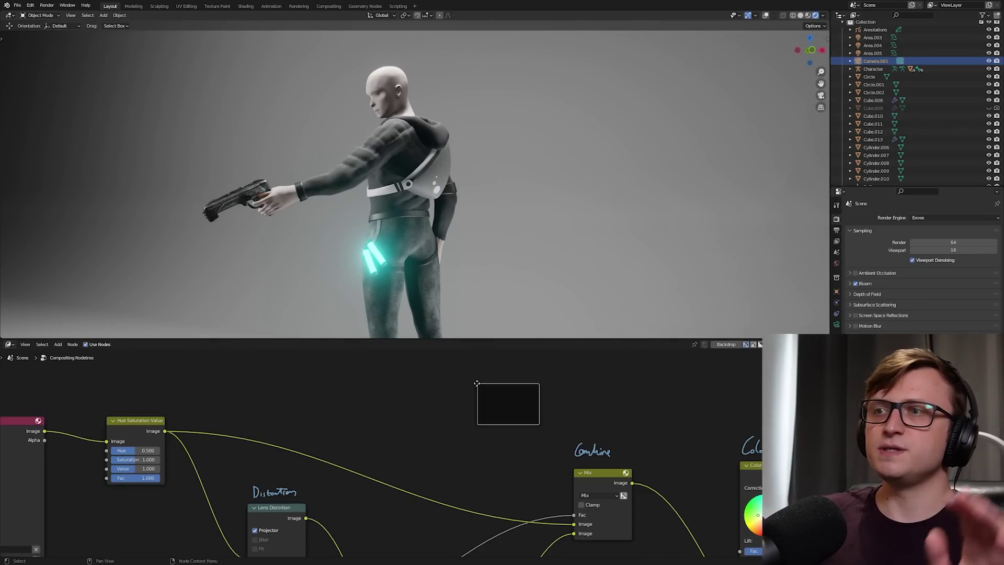
key("x")
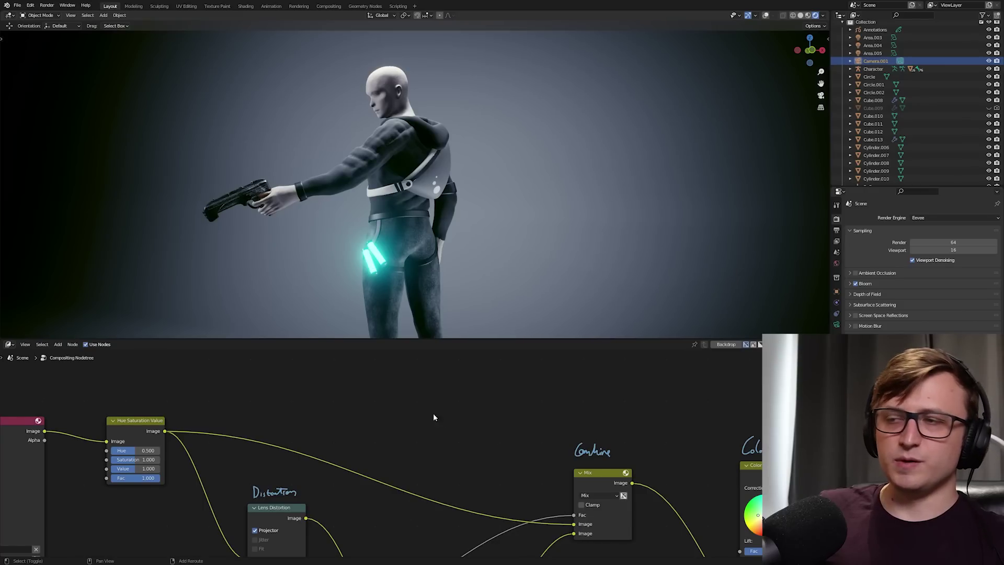
Draw a temporary annotation stroke in the compositor near the Color Correction label
middle_click_drag(421, 408, 396, 381, "shift")
middle_click_drag(342, 473, 378, 449)
scroll(406, 432, "up", 1)
right_click_drag(404, 447, 402, 445, "shift")
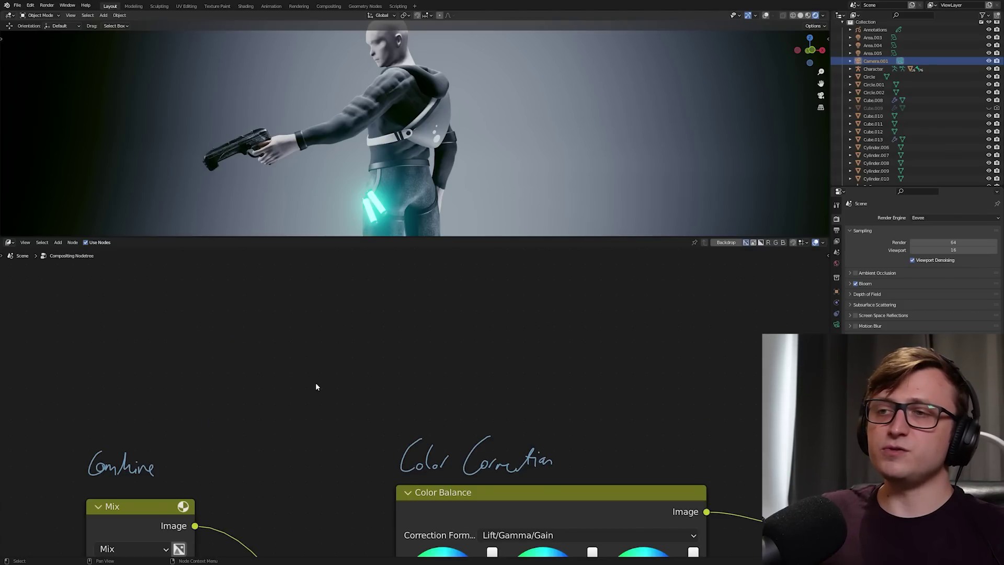
scroll(335, 393, "down", 3)
scroll(340, 397, "up", 3)
key("d")
left_click_drag(360, 408, 412, 404)
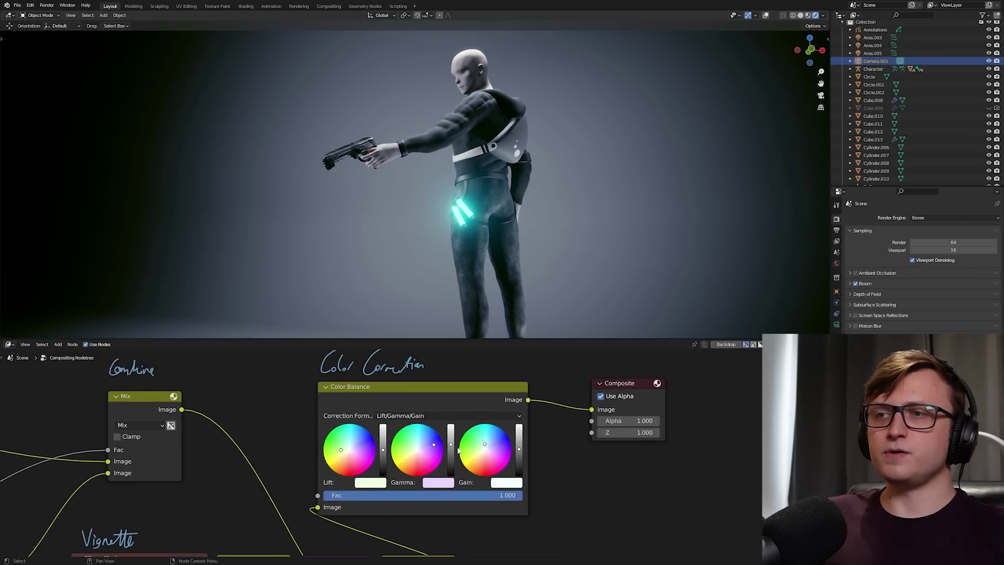
Shift the Color Balance node's lift and gain towards pink and bring its gamma back to neutral white
middle_click_drag(450, 442, 456, 461)
mouse_move(365, 471)
left_mouse_down()
mouse_move(368, 462)
mouse_move(362, 471)
left_mouse_up()
left_click_drag(440, 464, 421, 466)
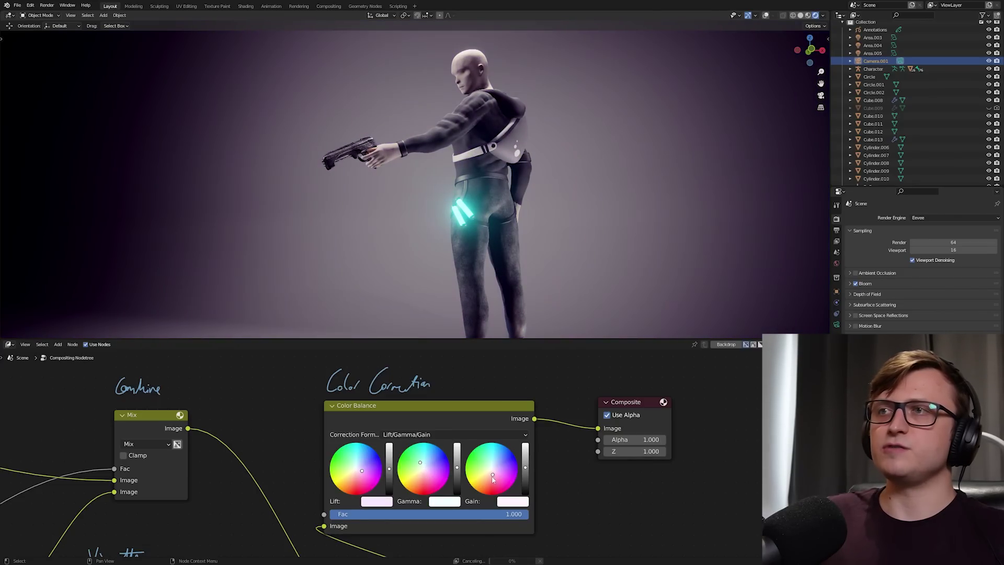
Vary the Hue Saturation Value node's Hue through several colour shifts until the backdrops turn magenta and blue
middle_click_drag(139, 479, 685, 473)
middle_click_drag(161, 426, 323, 472)
left_click_drag(291, 431, 299, 430)
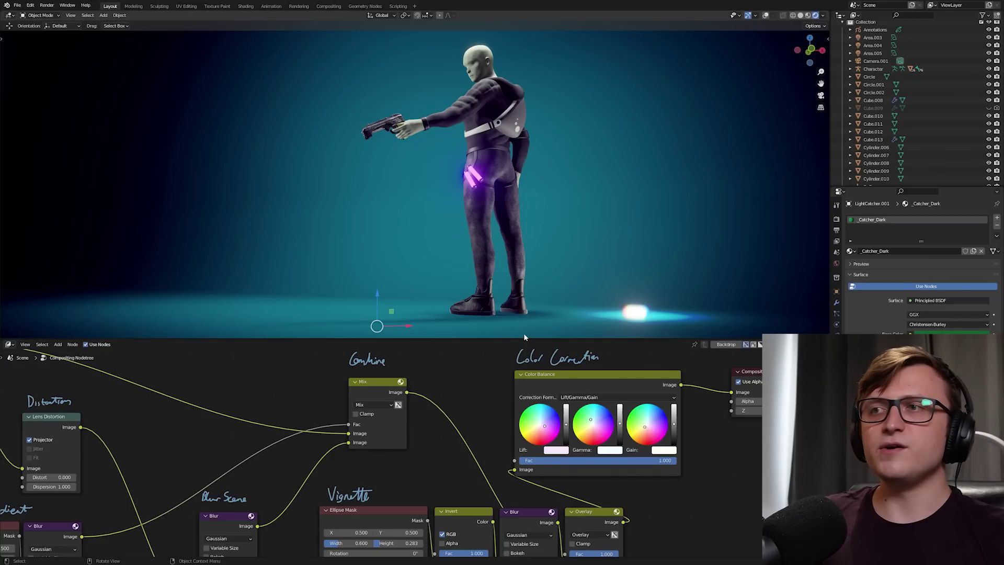
middle_click_drag(375, 157, 537, 269)
scroll(577, 251, "down", 4)
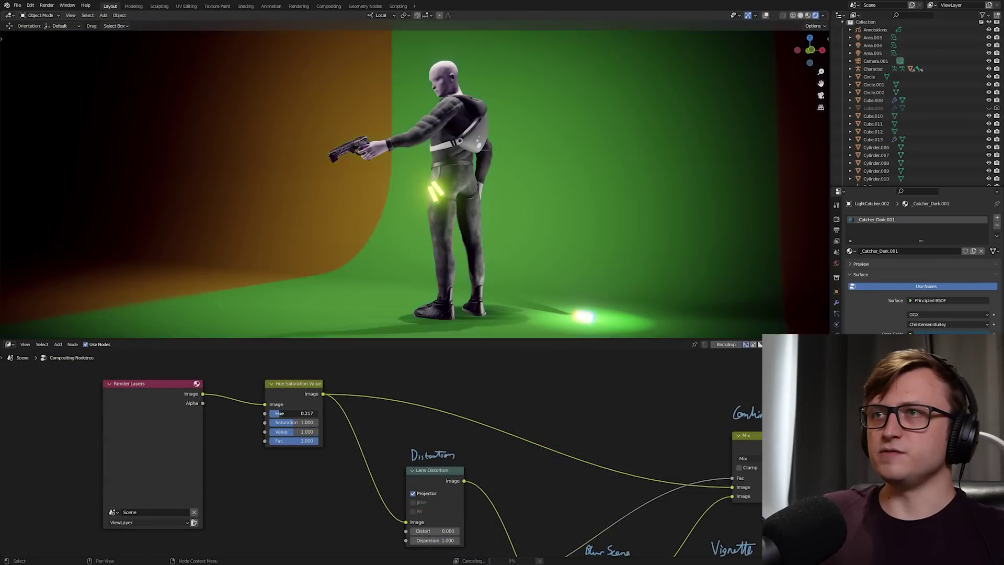
left_click_drag(293, 413, 298, 413)
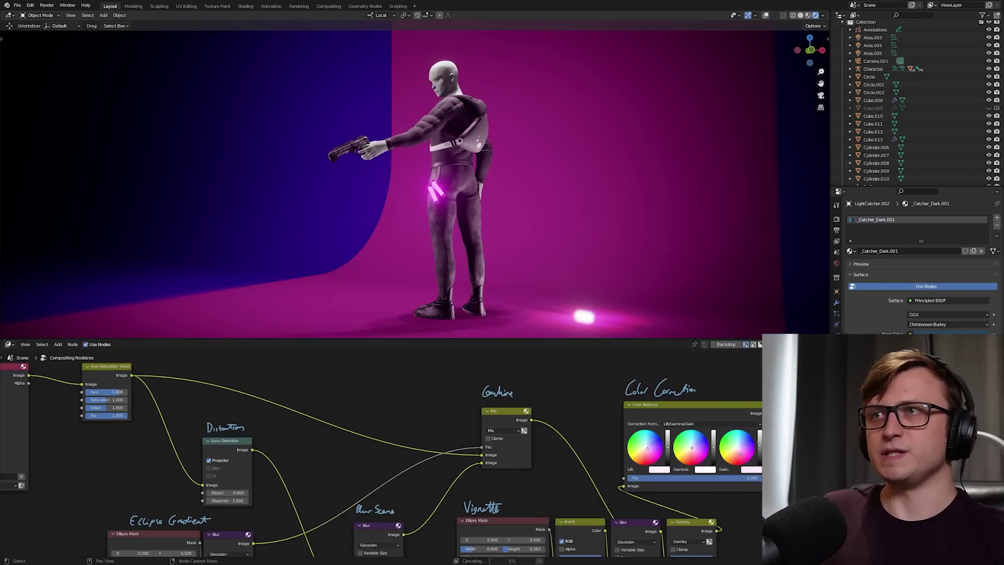
Set the Vignette Blur node to X 431 and Y 501, and lower the Overlay node's factor to 0.867
middle_click_drag(486, 450, 464, 348)
scroll(623, 488, "up", 3)
left_click_drag(612, 474, 524, 482)
left_click_drag(621, 483, 612, 483)
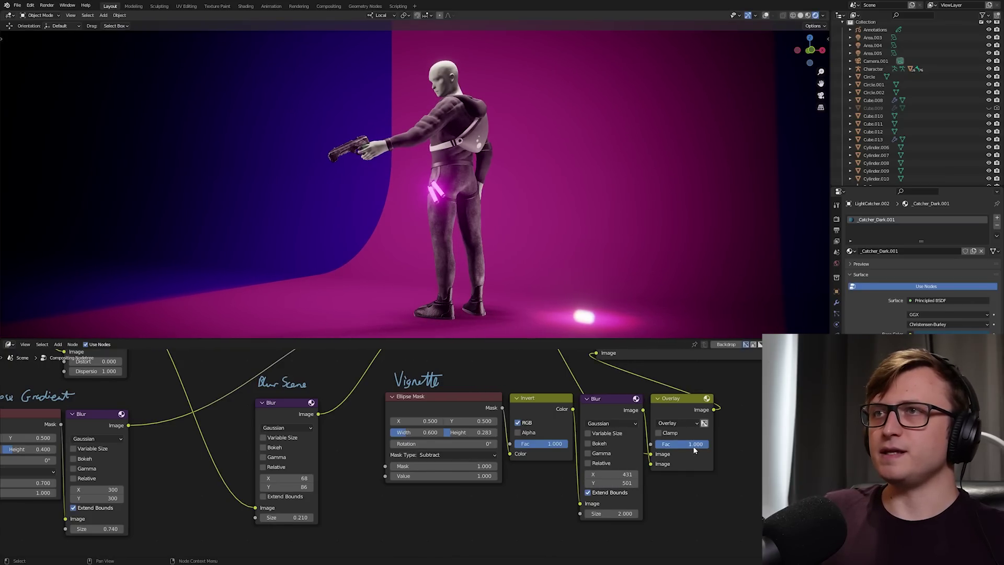
mouse_move(694, 445)
left_mouse_down()
mouse_move(646, 445)
mouse_move(700, 444)
left_mouse_up()
Enable Clamp on the vignette's Overlay node and test the Multiply, Color Burn, Screen and Color Dodge blending modes
middle_click_drag(690, 425, 598, 440)
left_click(586, 438)
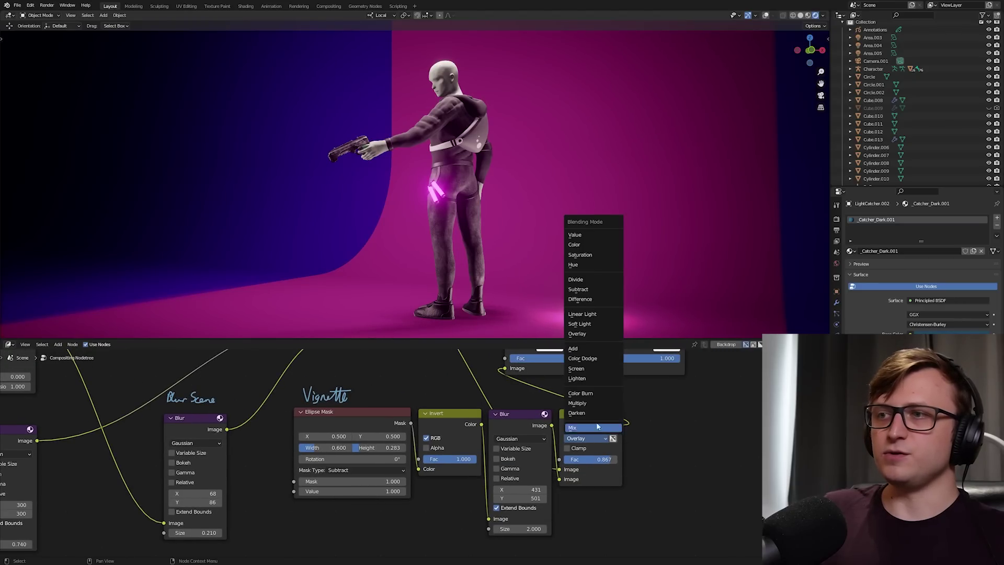
left_click(593, 404)
left_click(590, 447)
left_click(590, 438)
left_click(589, 393)
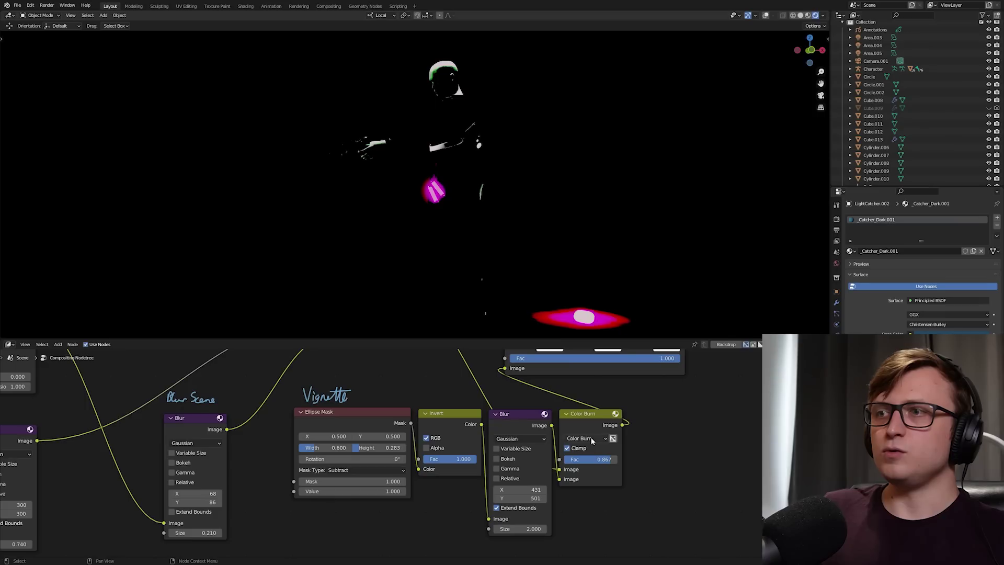
left_click(591, 439)
left_click(599, 368)
left_click(588, 438)
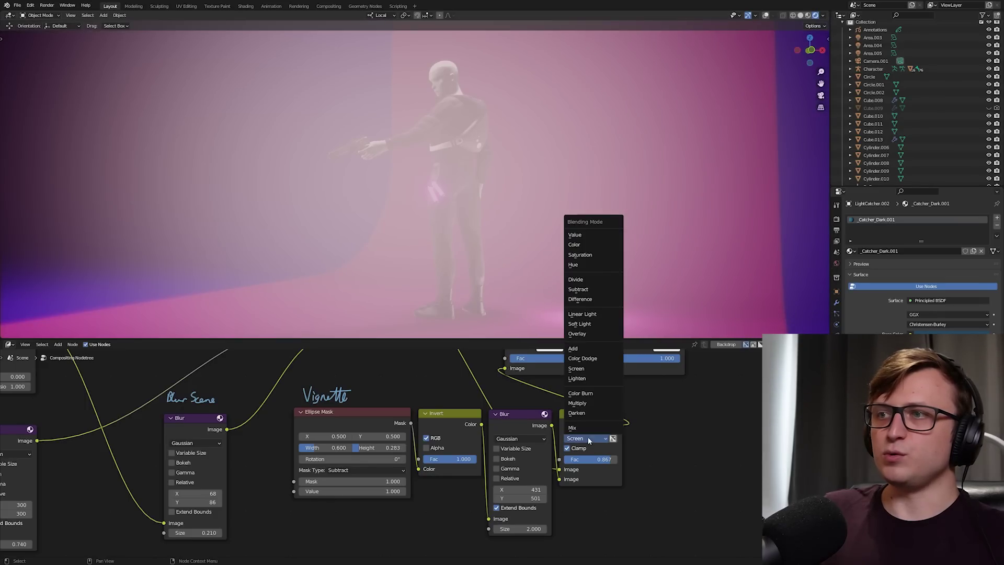
left_click(599, 359)
Walk through the 3D scene around the character, examining the live compositing effects from close-ups of the head and gun to a wide view
middle_click_drag(100, 451, 372, 443)
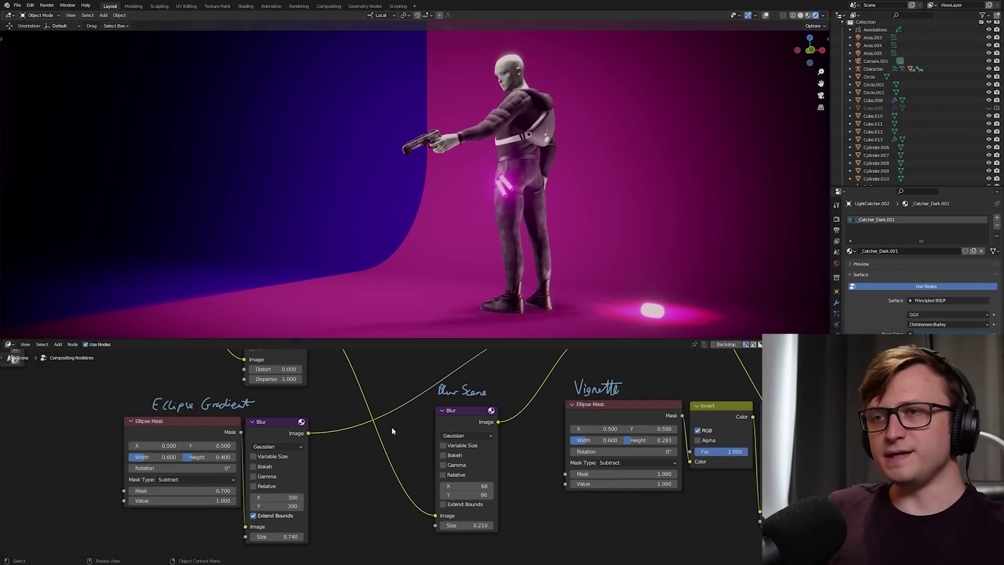
middle_click_drag(309, 482, 348, 479)
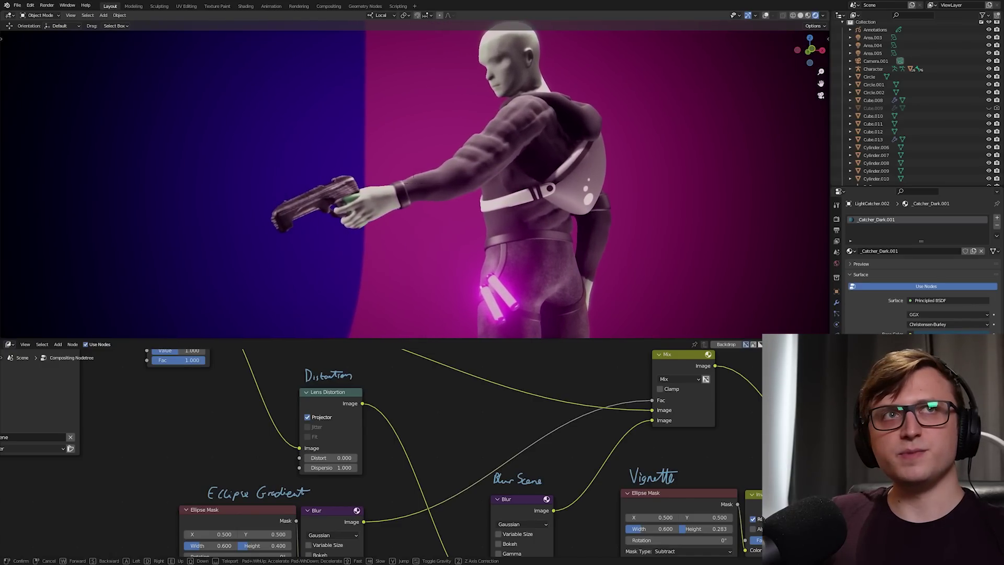
key("w")
key("a")
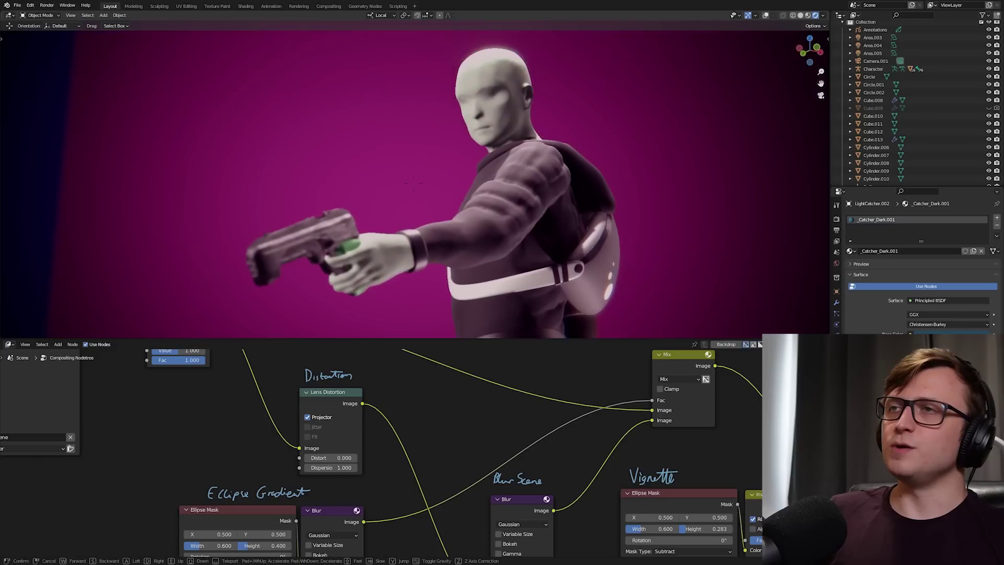
key("a")
key("d")
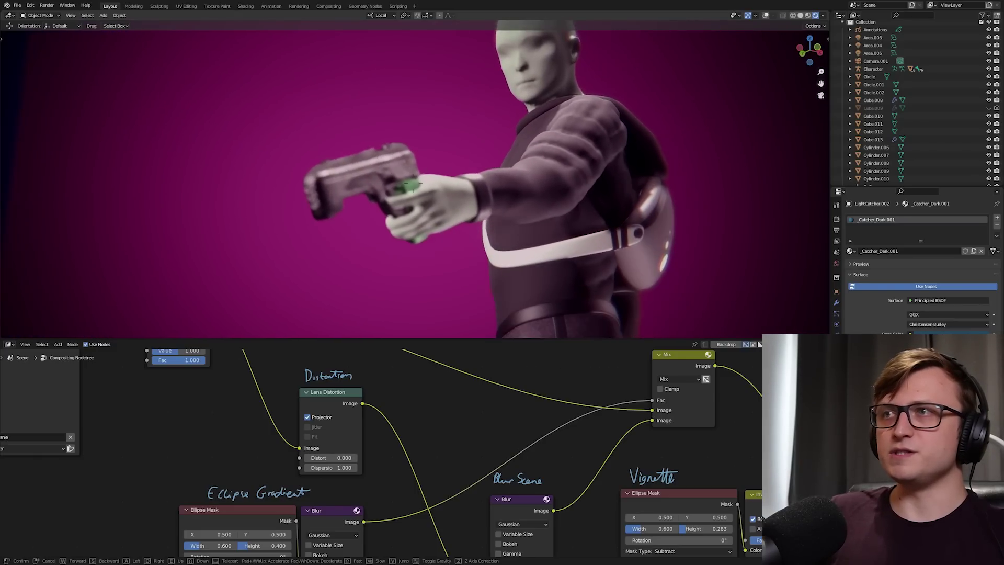
key("d")
key("e")
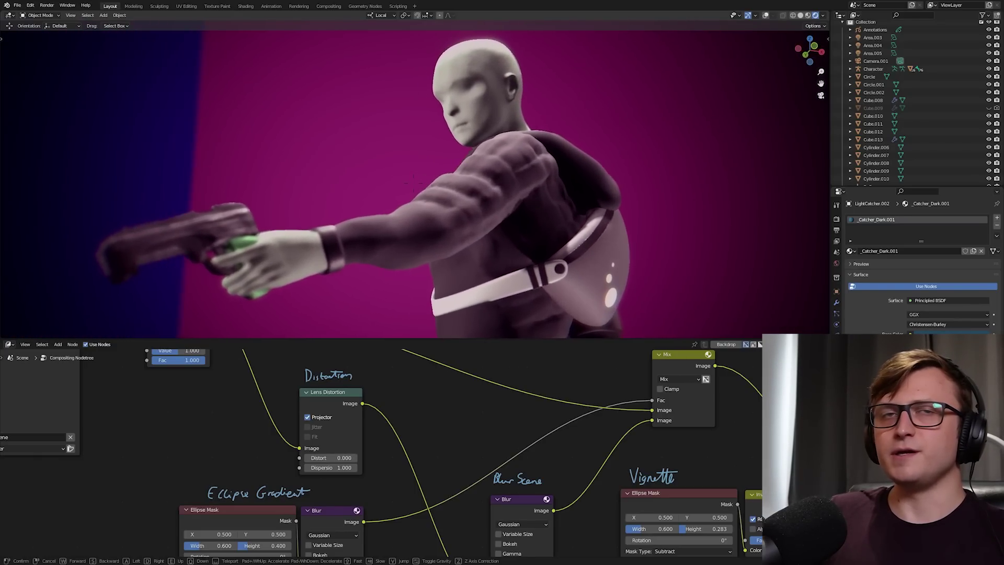
key("d")
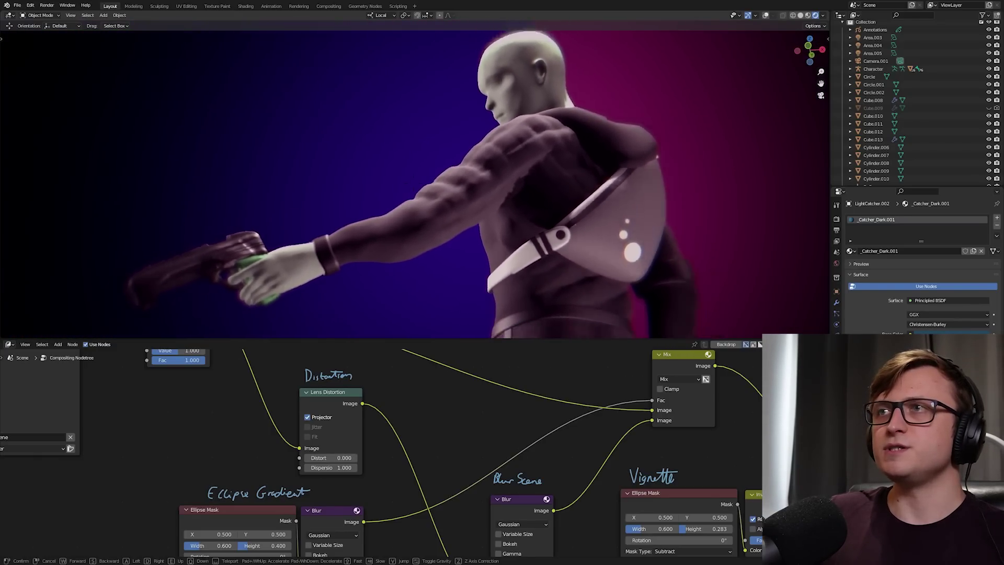
key("q")
key("e")
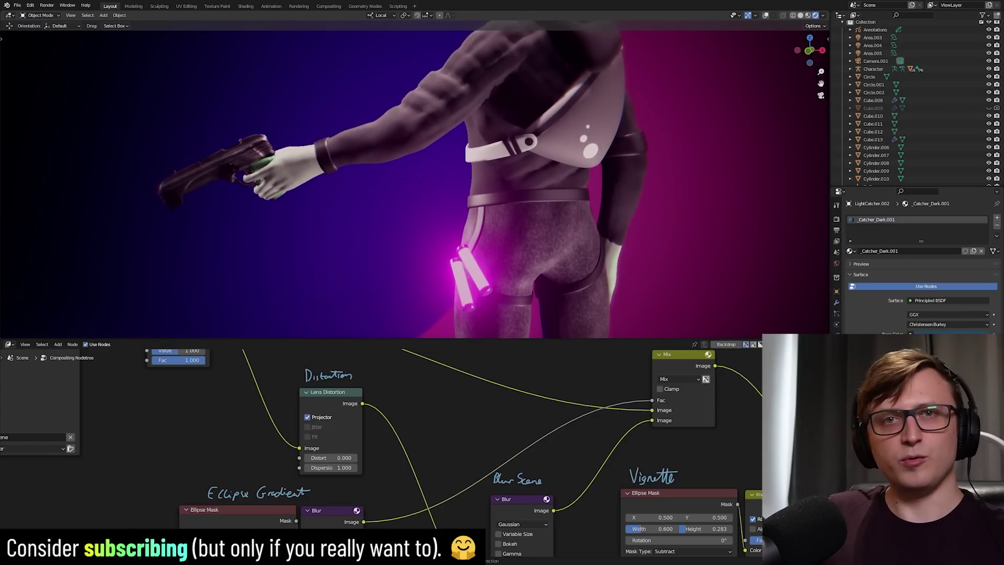
key("e")
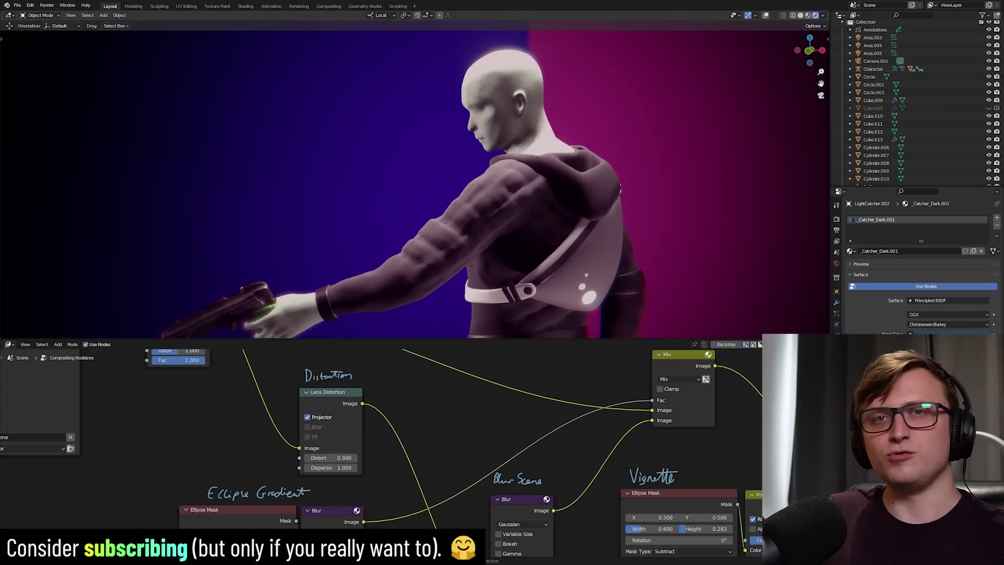
key("q")
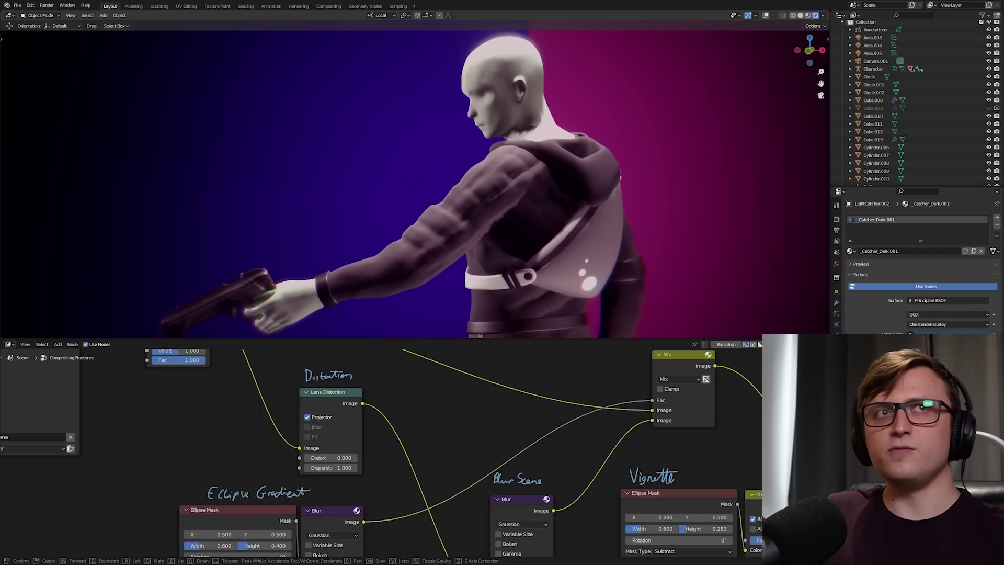
key("q")
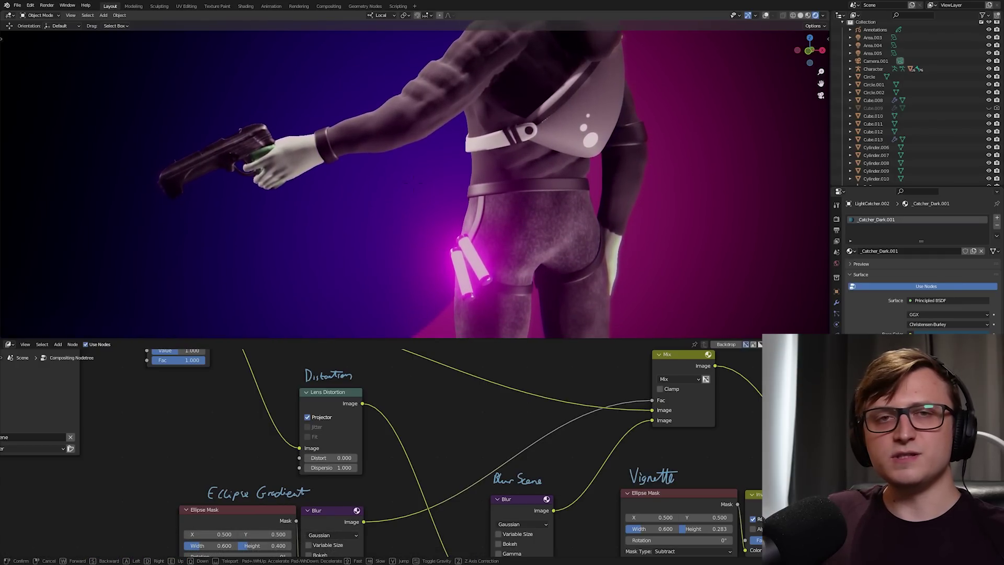
key("q")
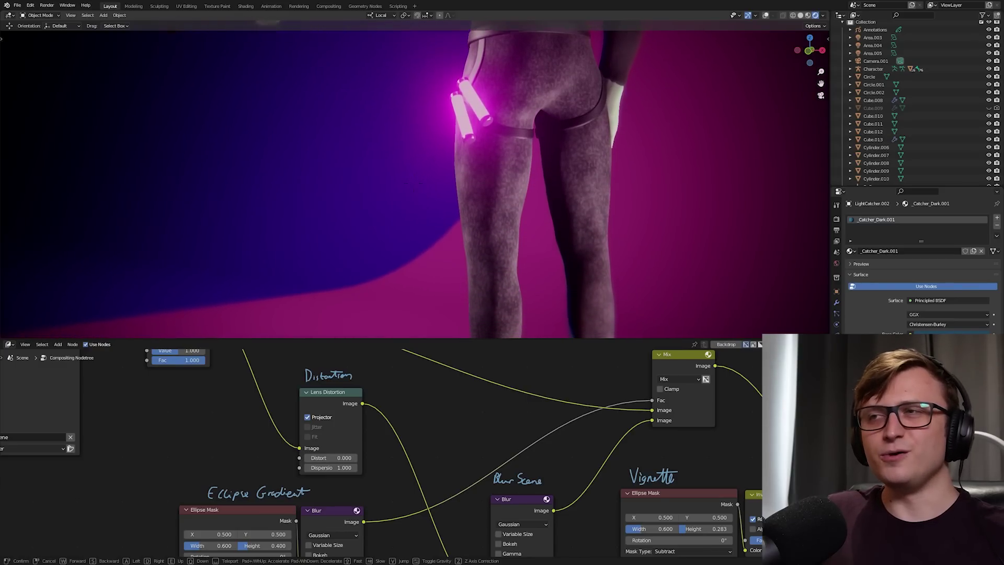
key("q")
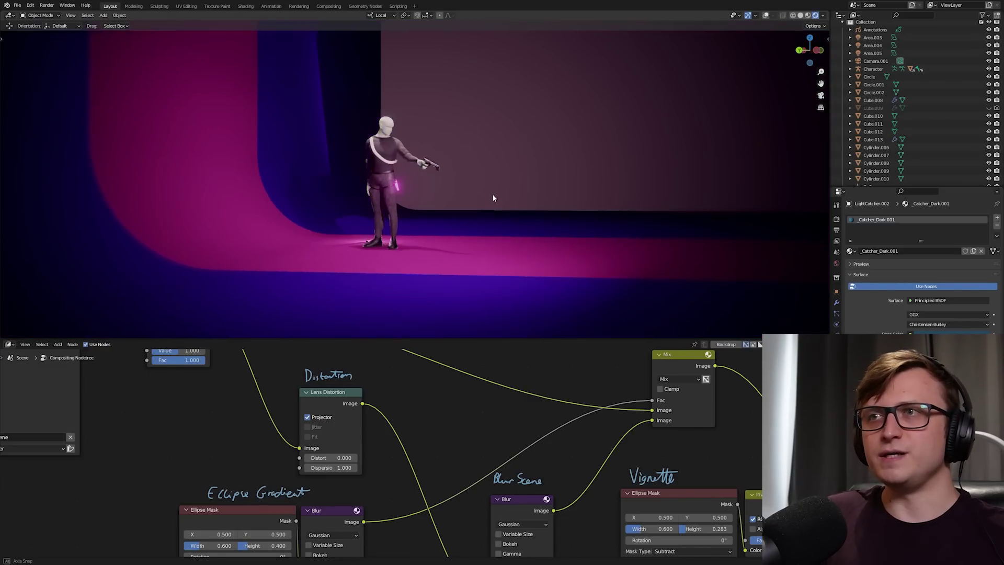
key("d")
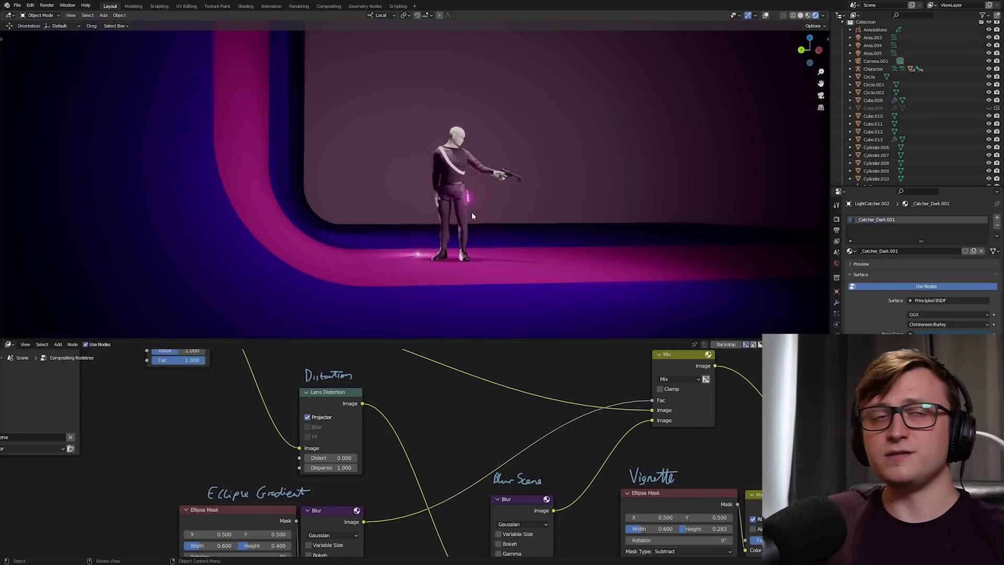